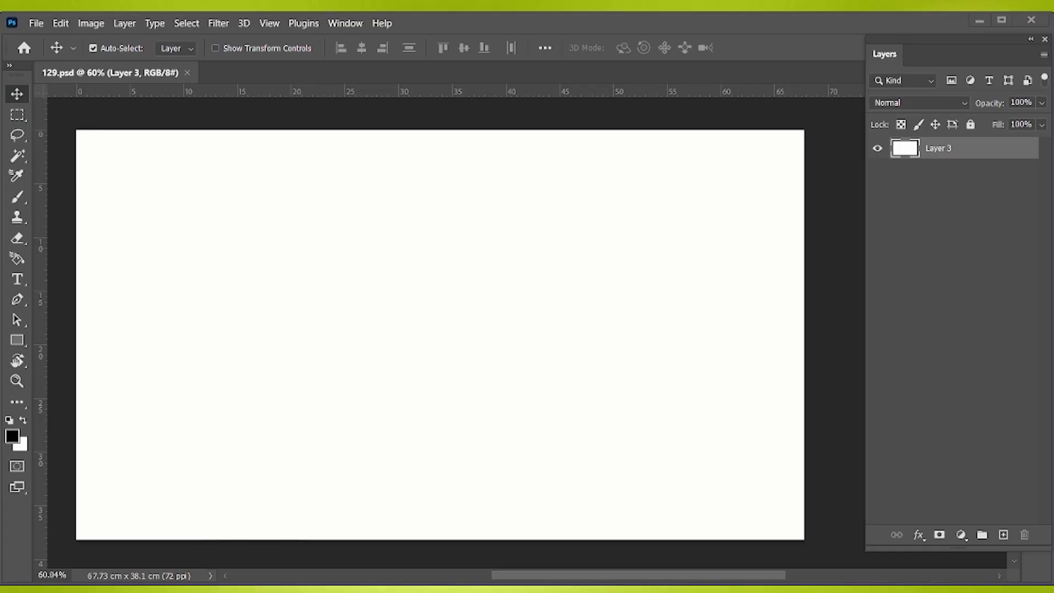
Step: Place the dark green gradient BG image and stretch it sideways to cover the canvas edge to edge
{"action": "left_click_drag", "start_coordinate": [266, 346], "coordinate": [417, 369]}
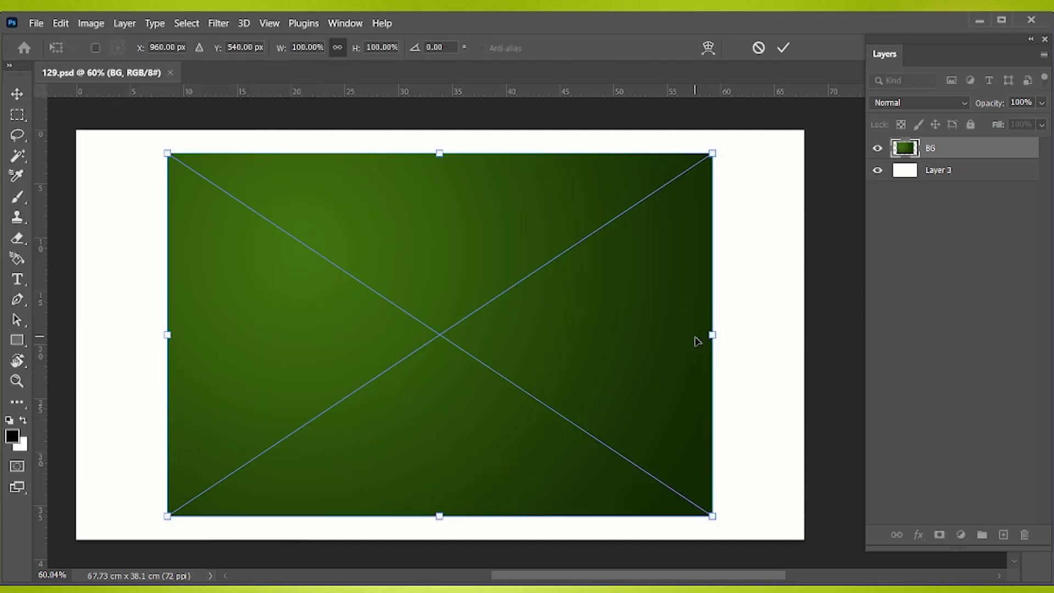
{"action": "left_click_drag", "start_coordinate": [711, 335], "coordinate": [835, 335]}
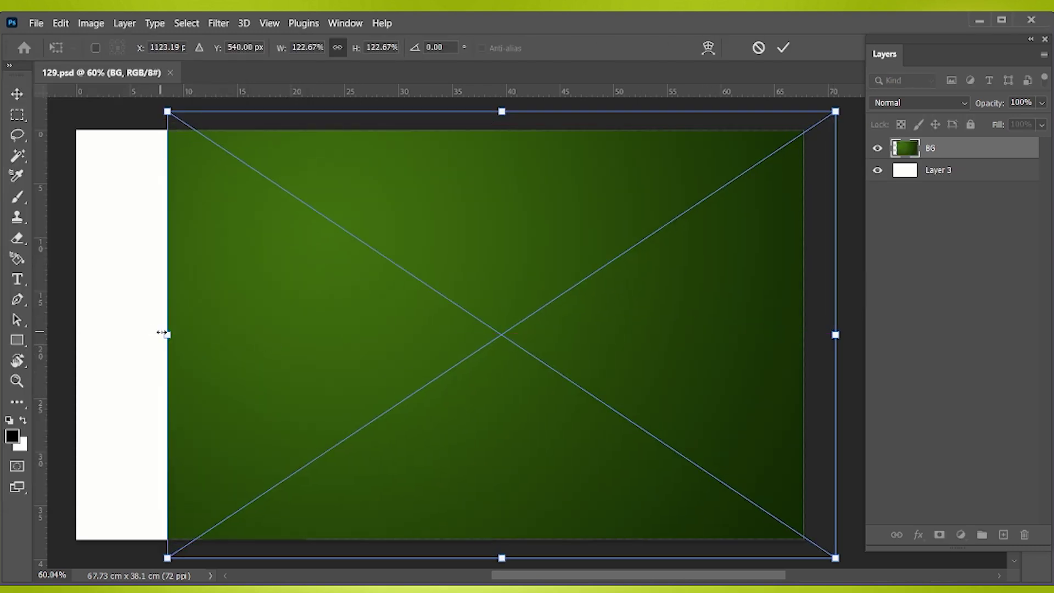
{"action": "left_click_drag", "start_coordinate": [115, 331], "coordinate": [52, 334]}
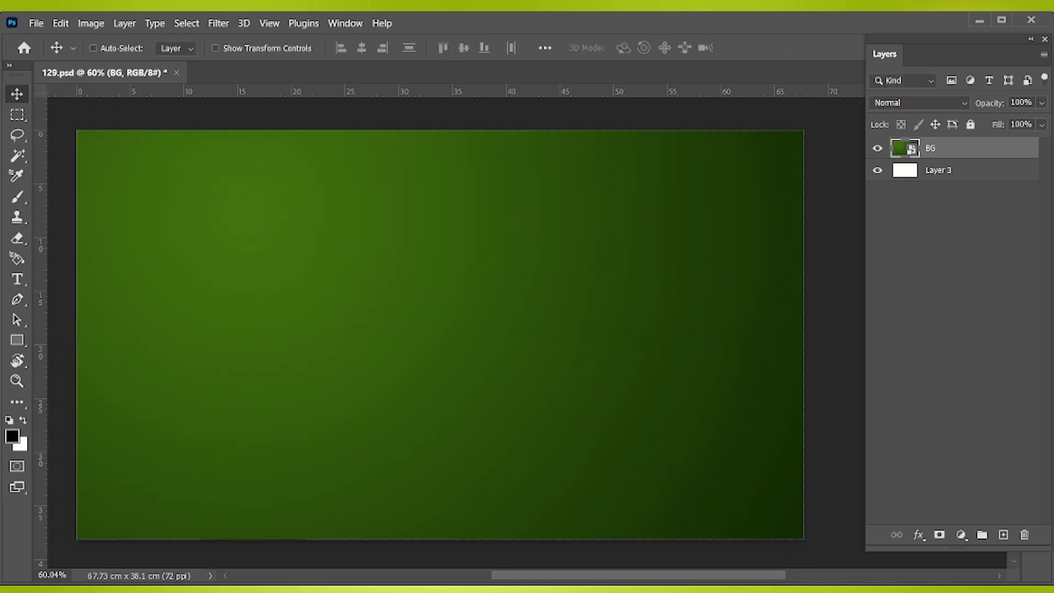
Step: Place the avocado face-wash tube image 07 slightly enlarged in the centre, then add an empty layer
{"action": "left_click_drag", "start_coordinate": [200, 336], "coordinate": [437, 341]}
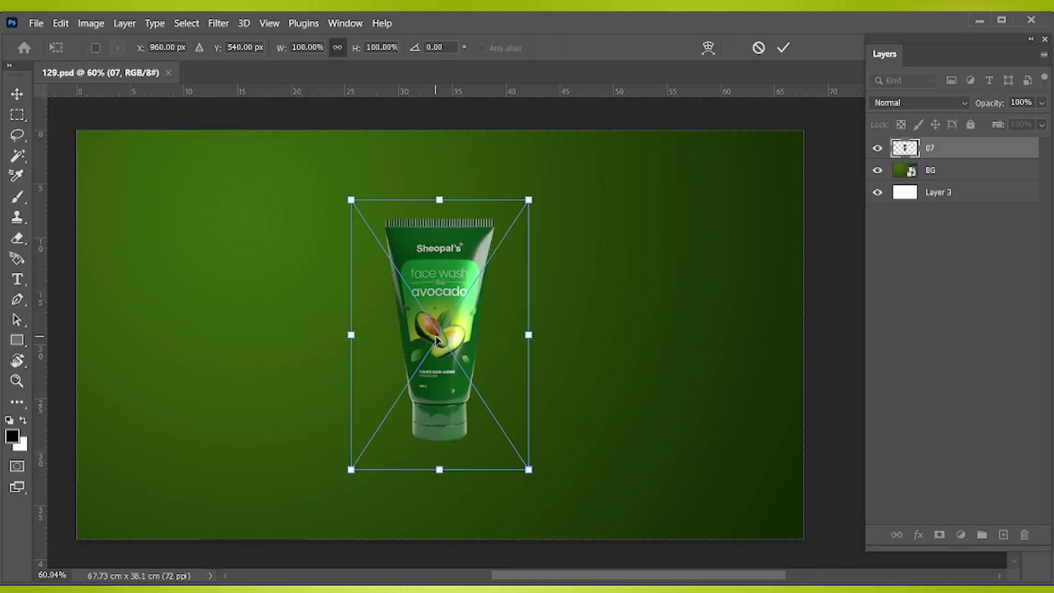
{"action": "left_click_drag", "start_coordinate": [427, 223], "coordinate": [427, 169]}
{"action": "left_click_drag", "start_coordinate": [405, 373], "coordinate": [394, 380]}
{"action": "key", "text": "Return"}
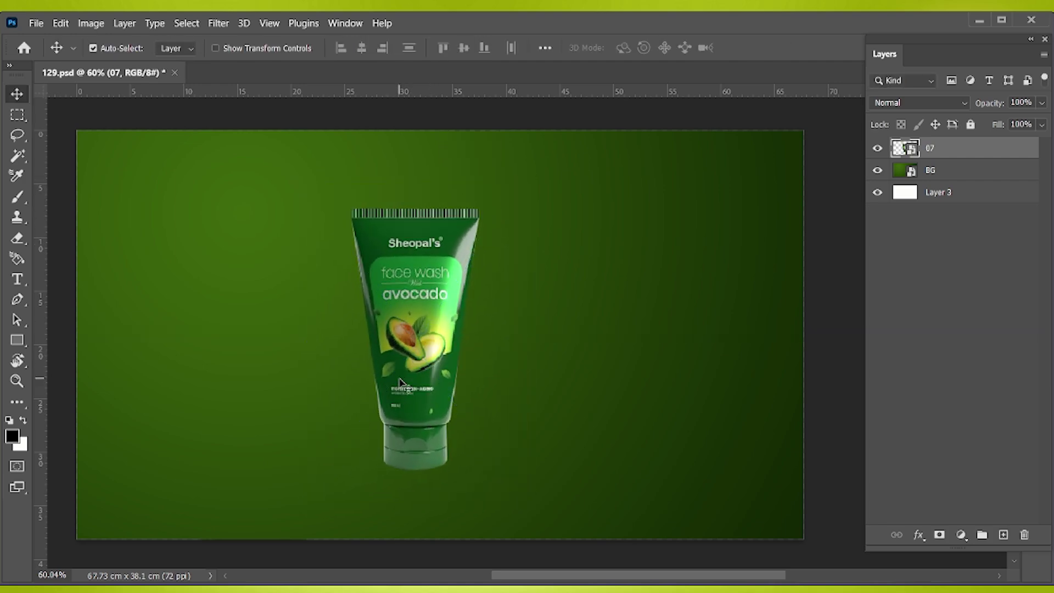
{"action": "left_click", "coordinate": [1004, 535]}
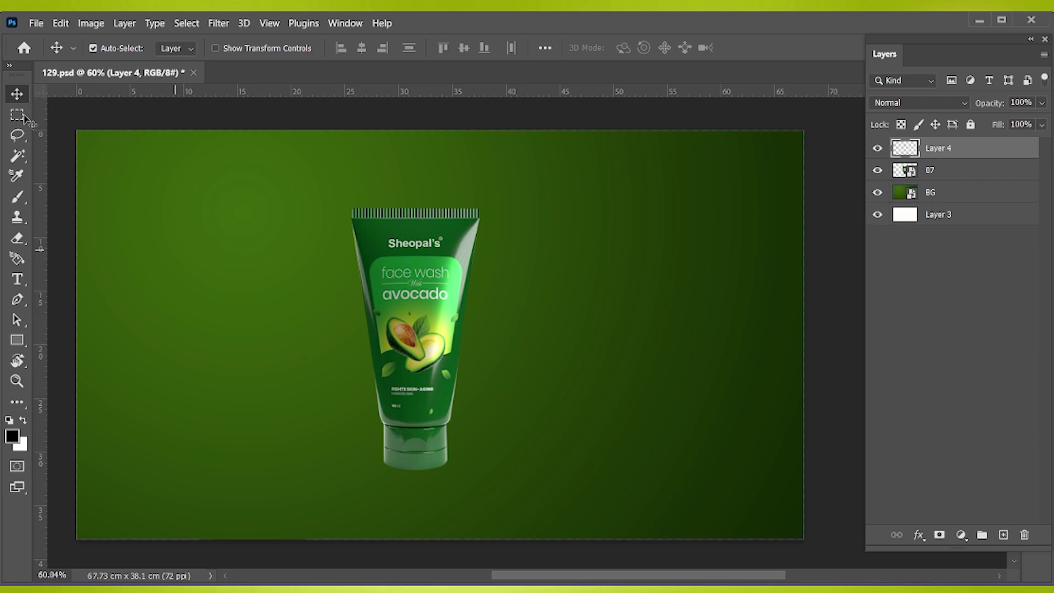
Step: Paint a soft round 400 px dark spot under the tube's cap on the new layer
{"action": "key", "text": "b"}
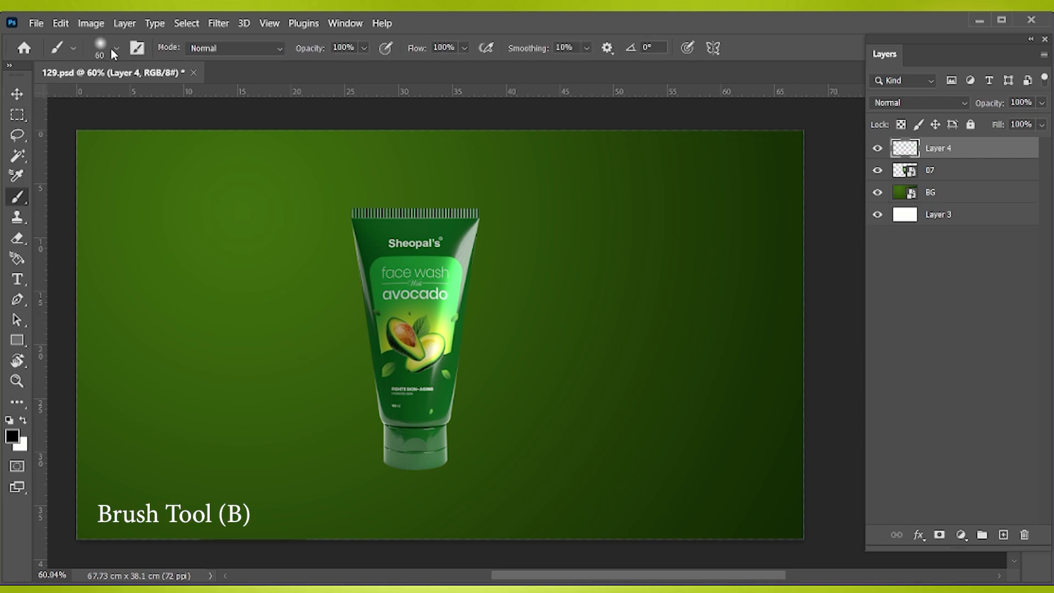
{"action": "left_click", "coordinate": [114, 50]}
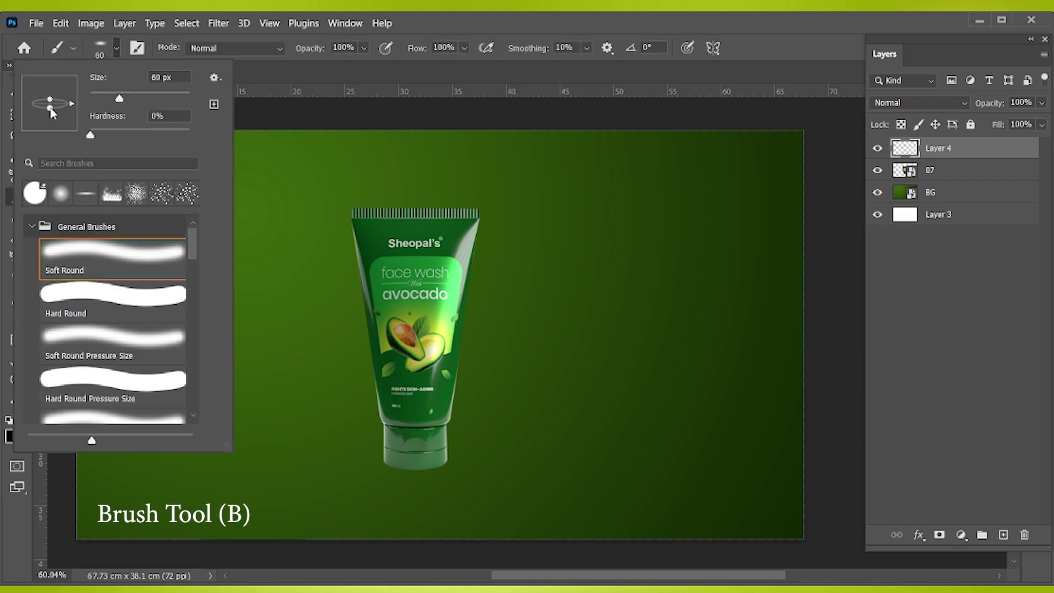
{"action": "left_click", "coordinate": [456, 37]}
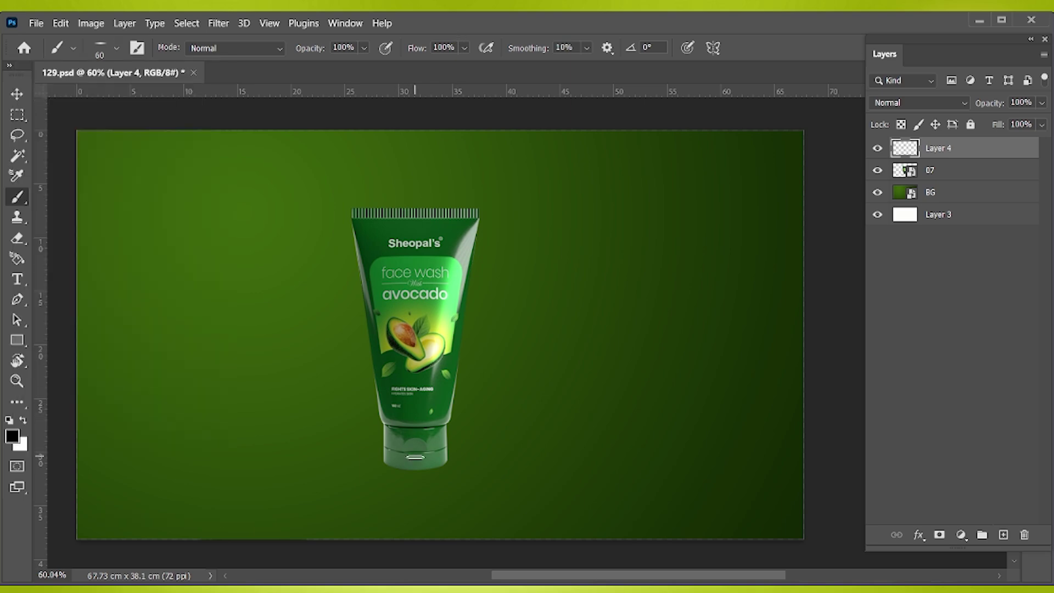
{"action": "key", "text": "bracketright"}
{"action": "key", "text": "bracketright"}
{"action": "key", "text": "bracketright"}
{"action": "key", "text": "bracketleft"}
{"action": "key", "text": "bracketleft"}
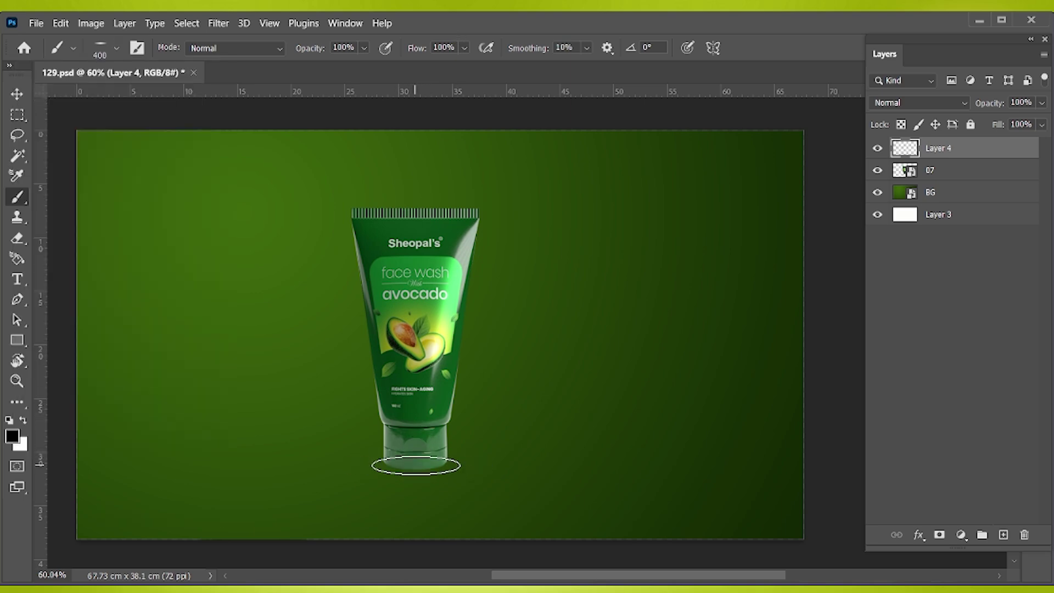
{"action": "key", "text": "bracketright"}
{"action": "left_click", "coordinate": [416, 465]}
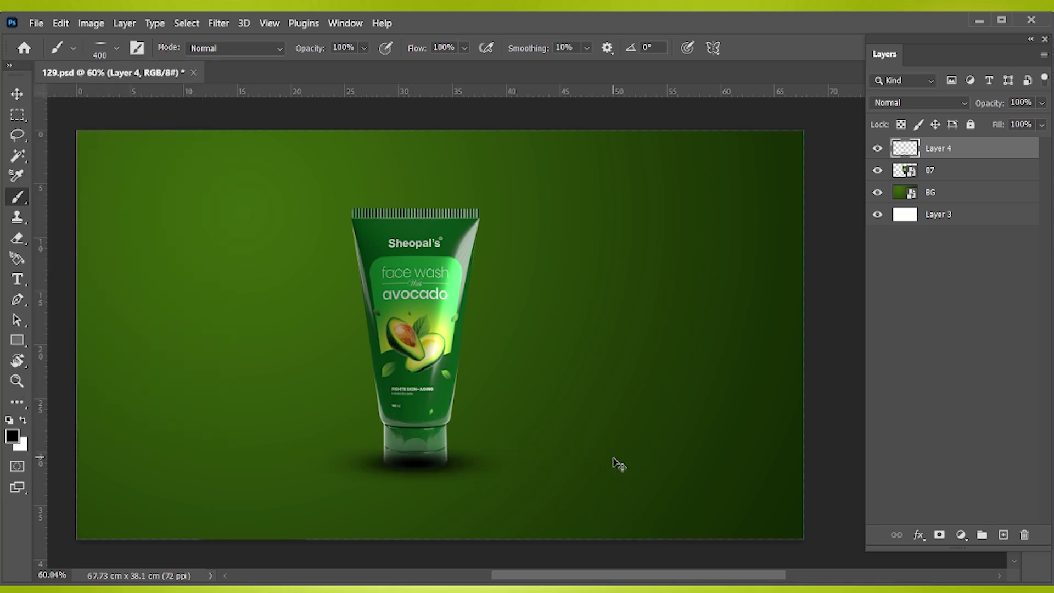
Step: Move the shadow layer below tube layer 07, flatten it, and set it to Multiply
{"action": "left_click_drag", "start_coordinate": [982, 147], "coordinate": [961, 172]}
{"action": "key", "text": "ctrl+t"}
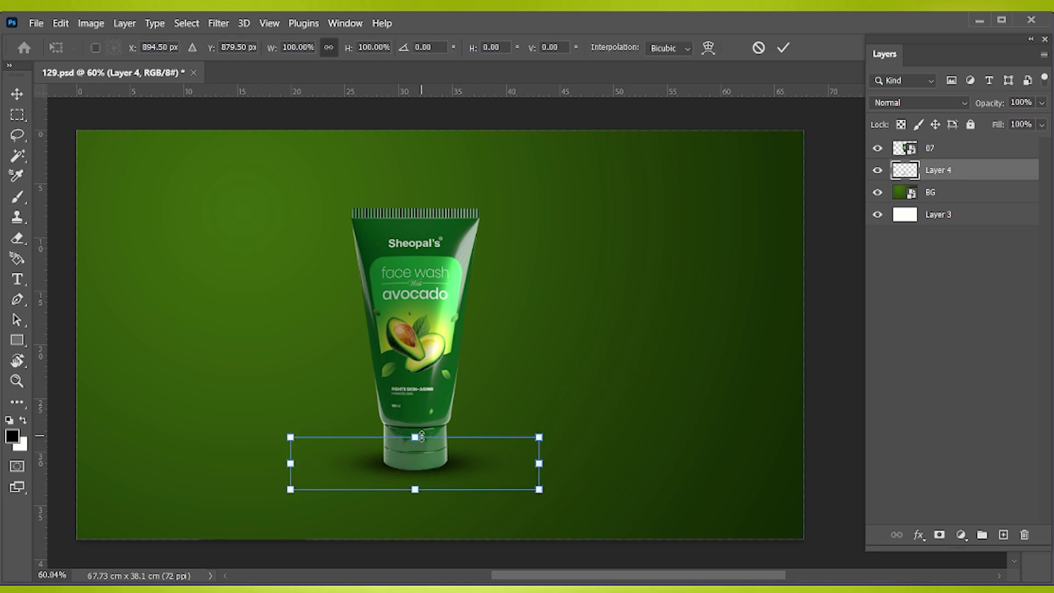
{"action": "left_click_drag", "start_coordinate": [415, 492], "coordinate": [415, 479]}
{"action": "key", "text": "Return"}
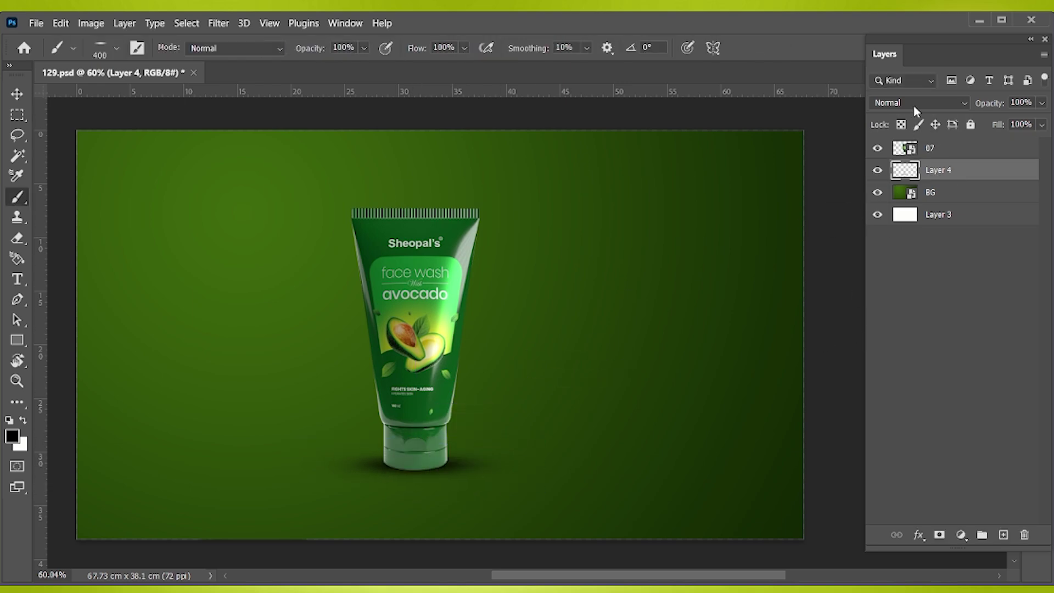
{"action": "left_click", "coordinate": [913, 105]}
{"action": "left_click", "coordinate": [908, 166]}
Step: Stretch the shadow wider on both sides, squash it slightly flatter, and save the document
{"action": "key", "text": "ctrl+t"}
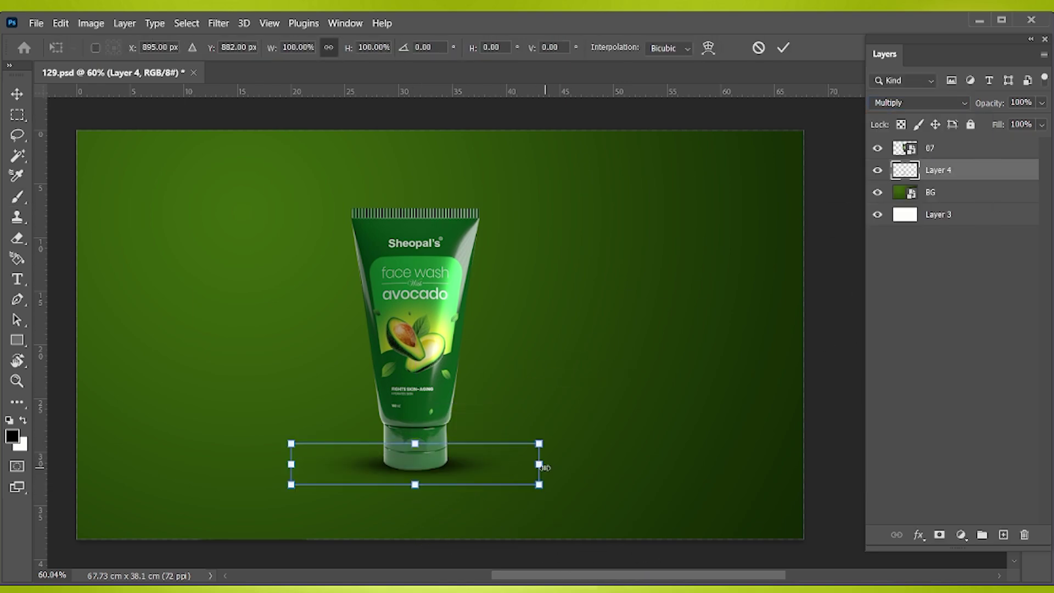
{"action": "left_click_drag", "start_coordinate": [541, 463], "coordinate": [568, 464]}
{"action": "left_click_drag", "start_coordinate": [289, 464], "coordinate": [270, 464]}
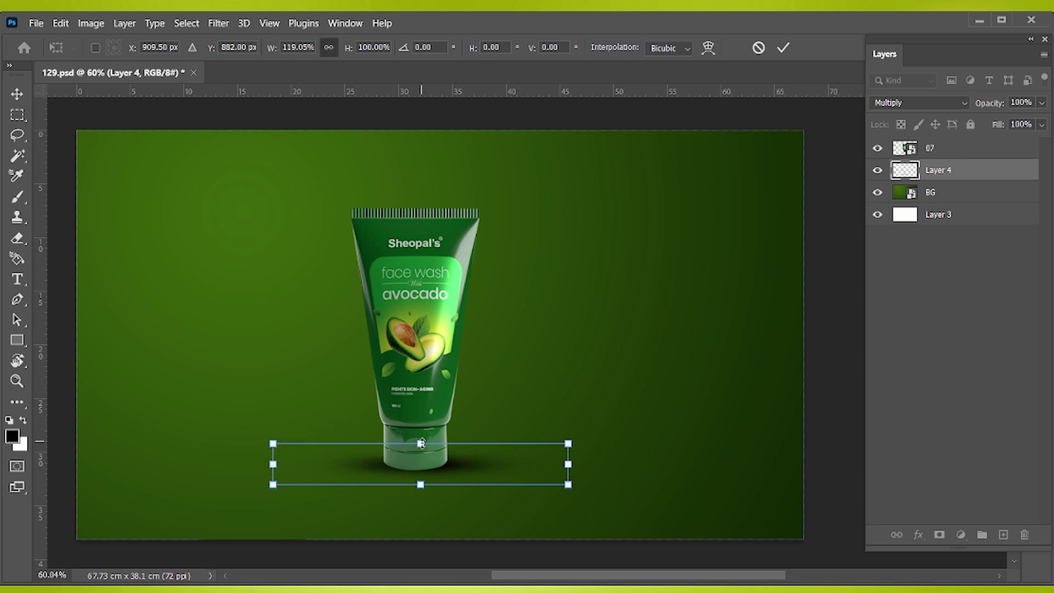
{"action": "left_click_drag", "start_coordinate": [421, 486], "coordinate": [420, 481]}
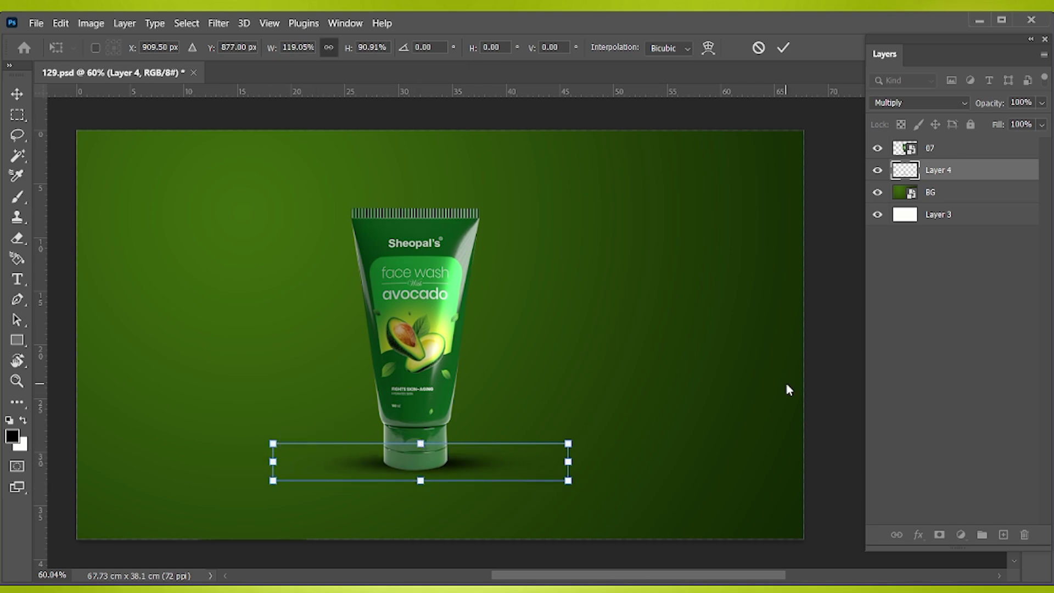
{"action": "key", "text": "Return"}
{"action": "key", "text": "b"}
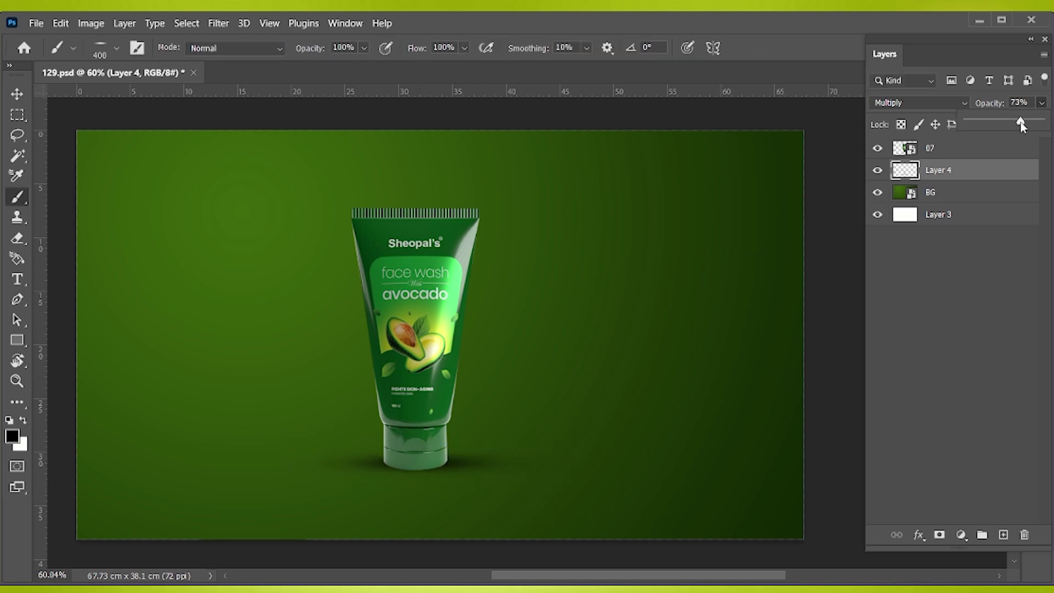
{"action": "key", "text": "v"}
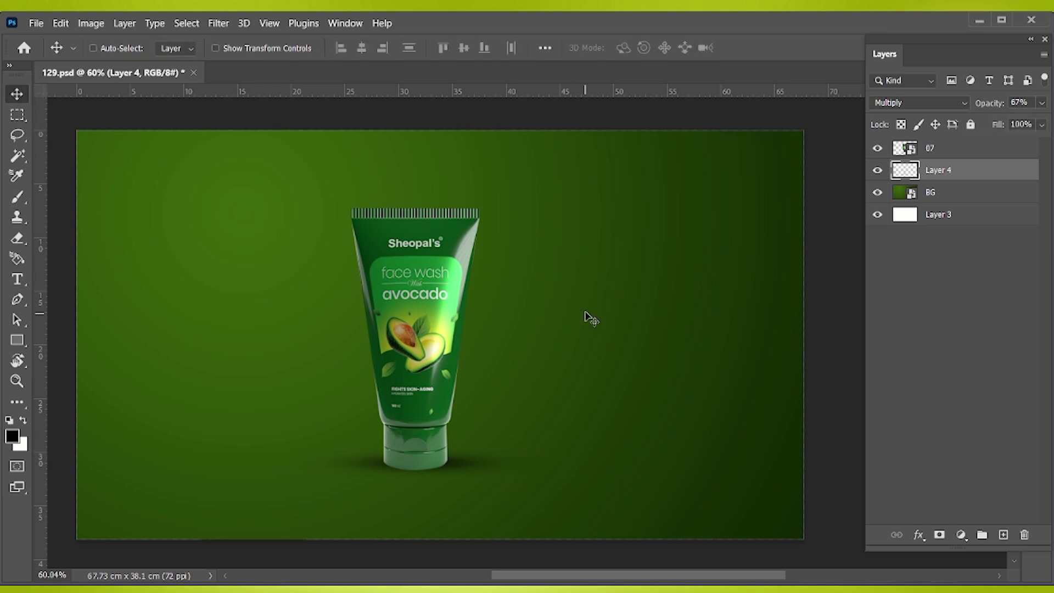
{"action": "key", "text": "ctrl+s"}
Step: Place avocado image 05 above the tube, scaled to 50% and tilted beside its base
{"action": "left_click", "coordinate": [147, 588]}
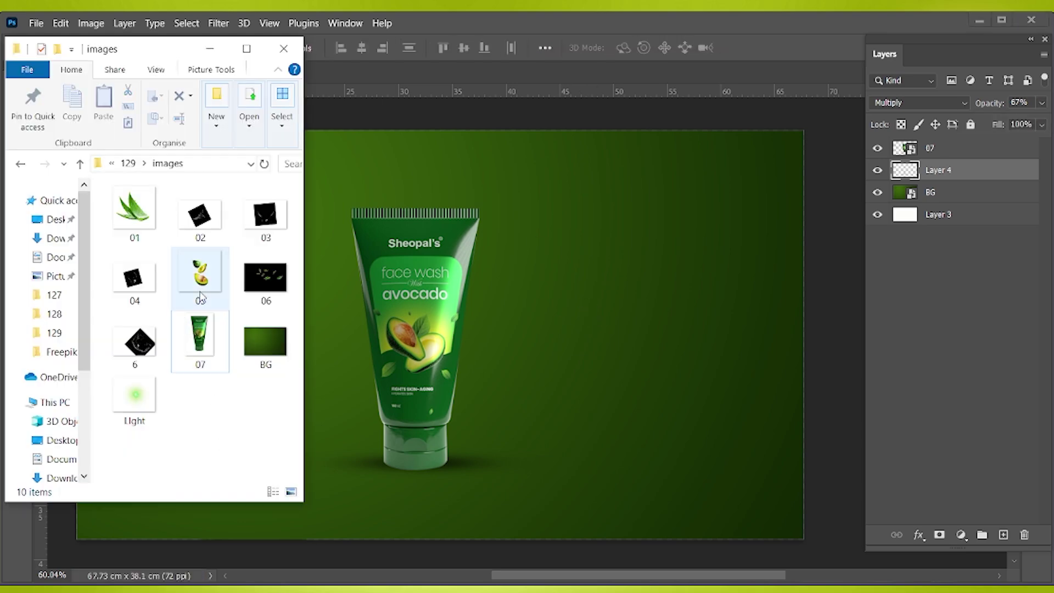
{"action": "left_click_drag", "start_coordinate": [200, 297], "coordinate": [557, 399]}
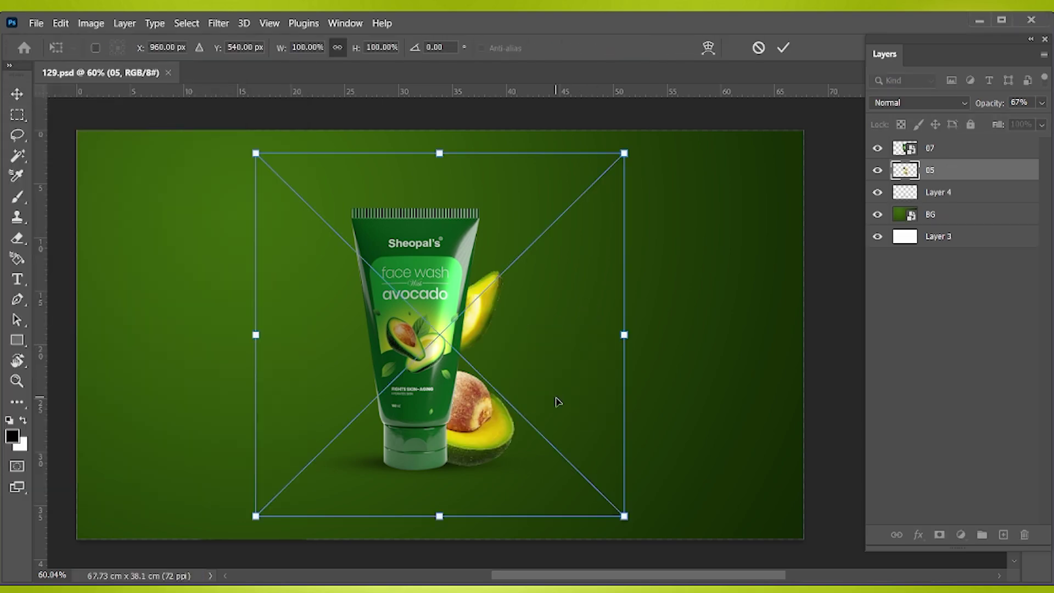
{"action": "key", "text": "Return"}
{"action": "left_click_drag", "start_coordinate": [956, 171], "coordinate": [956, 144]}
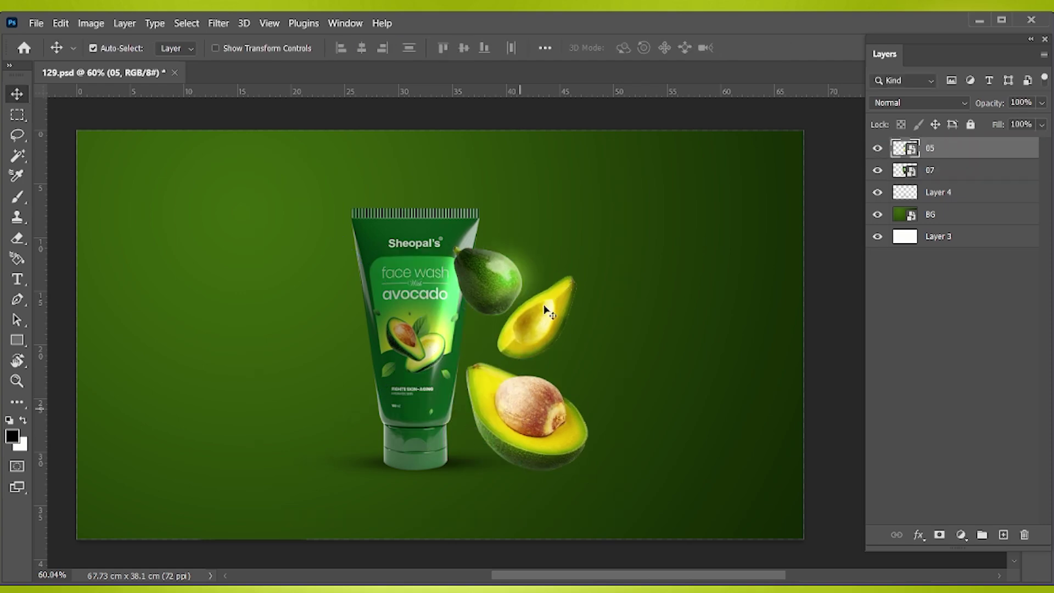
{"action": "key", "text": "ctrl+t"}
{"action": "left_click_drag", "start_coordinate": [514, 161], "coordinate": [514, 341]}
{"action": "mouse_move", "coordinate": [606, 333]}
{"action": "left_mouse_down"}
{"action": "mouse_move", "coordinate": [541, 299]}
{"action": "mouse_move", "coordinate": [629, 316]}
{"action": "left_mouse_up"}
{"action": "left_click_drag", "start_coordinate": [510, 477], "coordinate": [449, 464]}
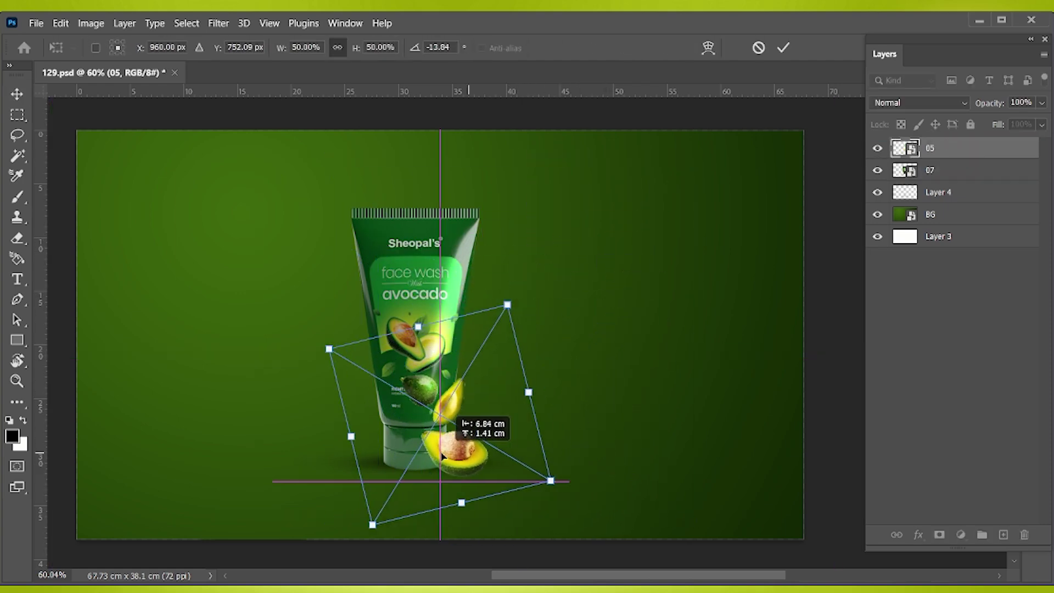
{"action": "key", "text": "Return"}
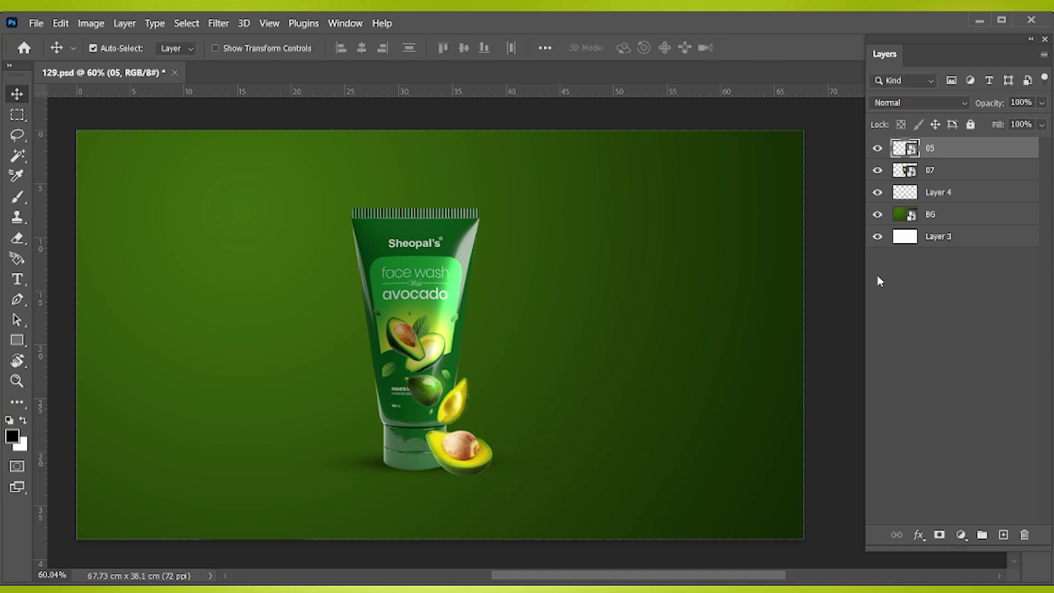
Step: Rasterize avocado layer 05 and duplicate it
{"action": "right_click", "coordinate": [958, 155]}
{"action": "left_click", "coordinate": [795, 308]}
{"action": "left_click_drag", "start_coordinate": [944, 148], "coordinate": [1003, 534]}
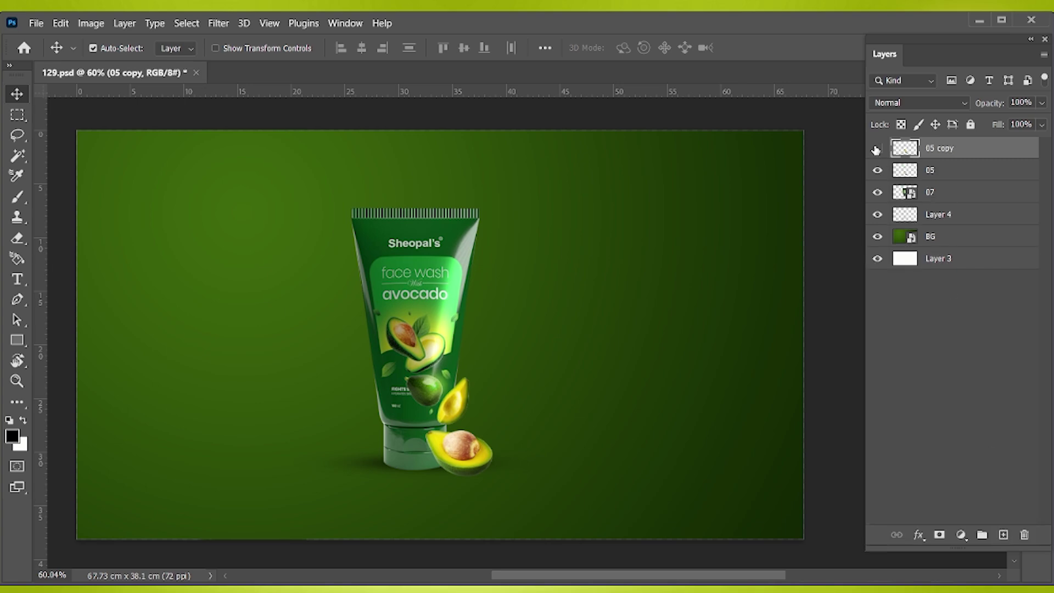
Step: Erase the extra avocados on layer 05, then show 05 copy and move it left of the tube
{"action": "left_click", "coordinate": [876, 150]}
{"action": "left_click", "coordinate": [449, 460]}
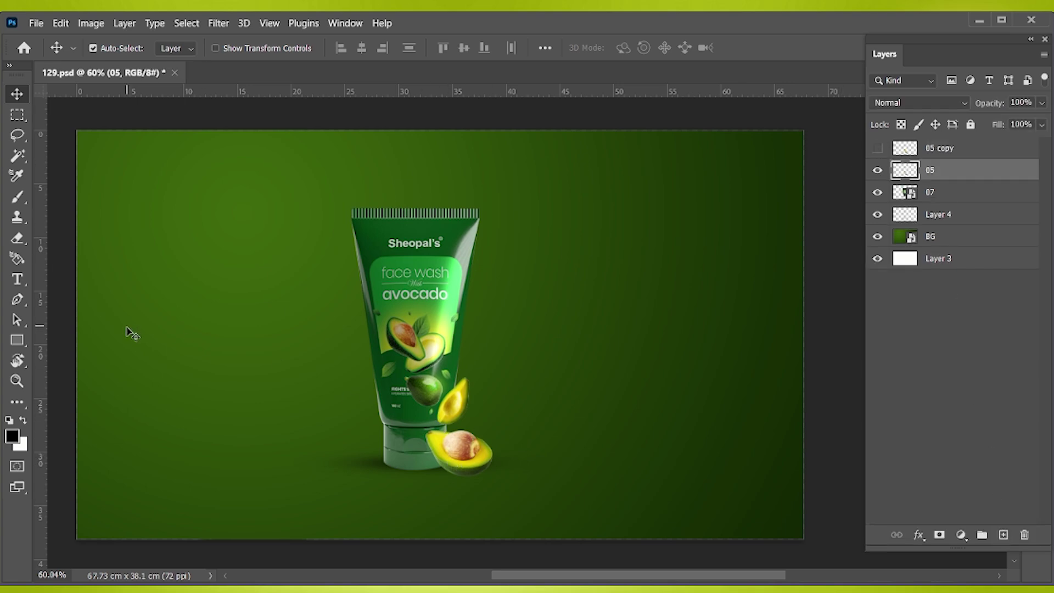
{"action": "left_click", "coordinate": [19, 233]}
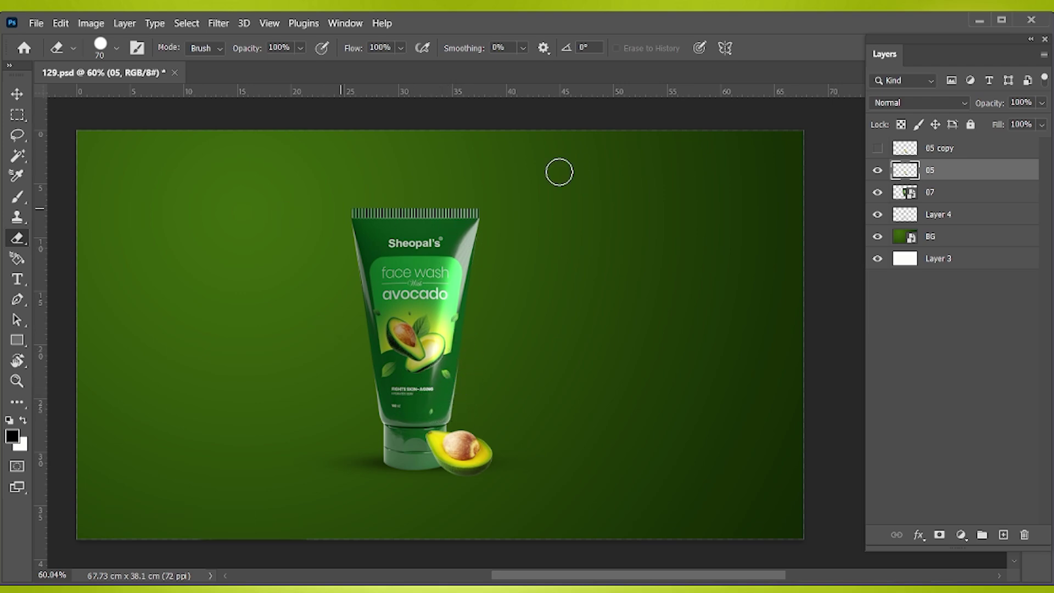
{"action": "left_click", "coordinate": [878, 148]}
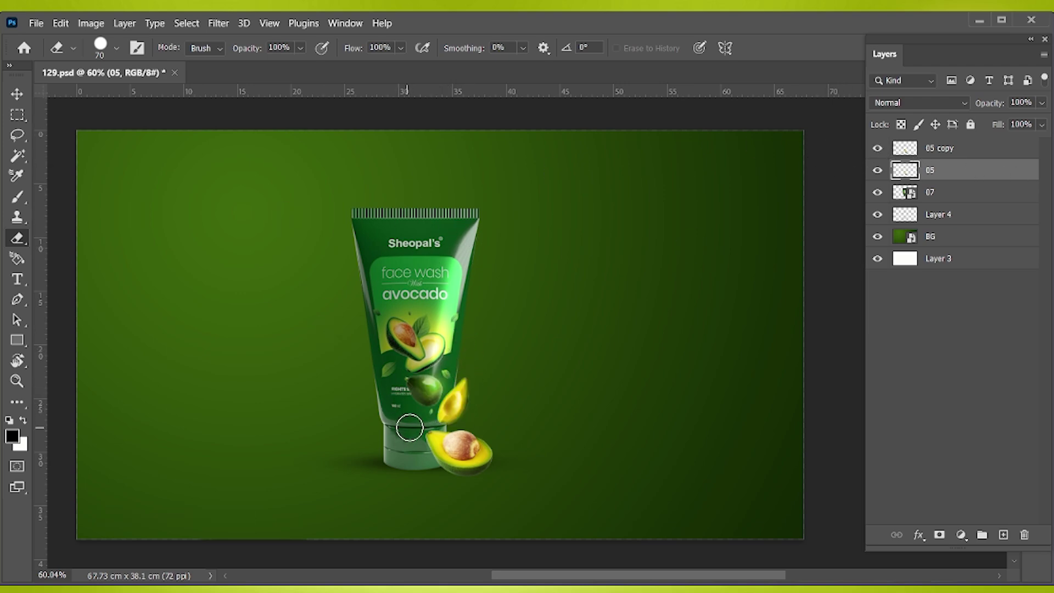
{"action": "key", "text": "v"}
{"action": "left_click_drag", "start_coordinate": [443, 409], "coordinate": [296, 421]}
{"action": "key", "text": "e"}
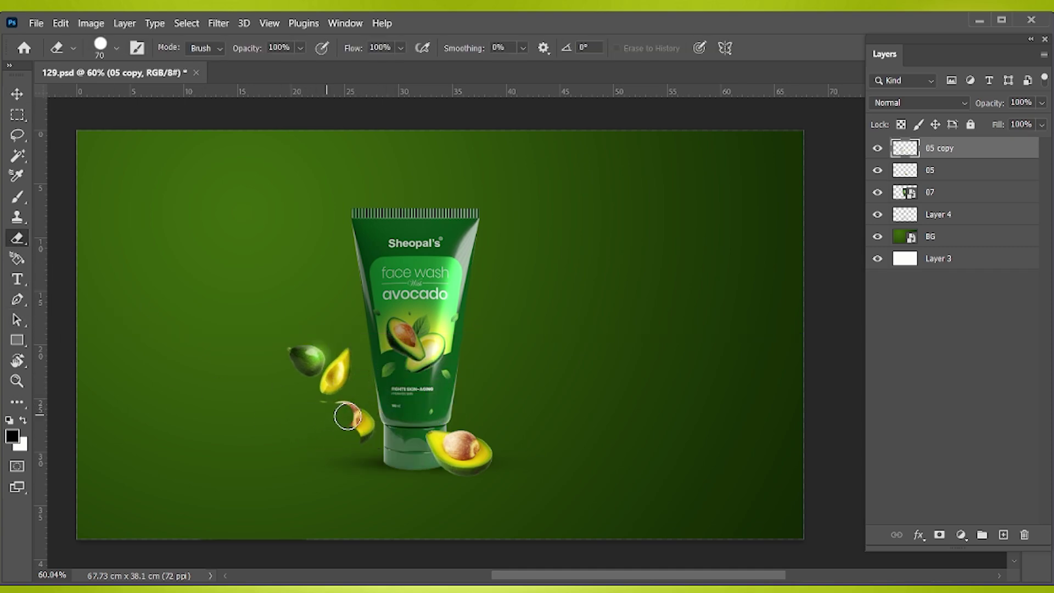
Step: Enlarge and rotate the 05 copy avocado pair and move its layer behind tube layer 07
{"action": "key", "text": "v"}
{"action": "key", "text": "ctrl+t"}
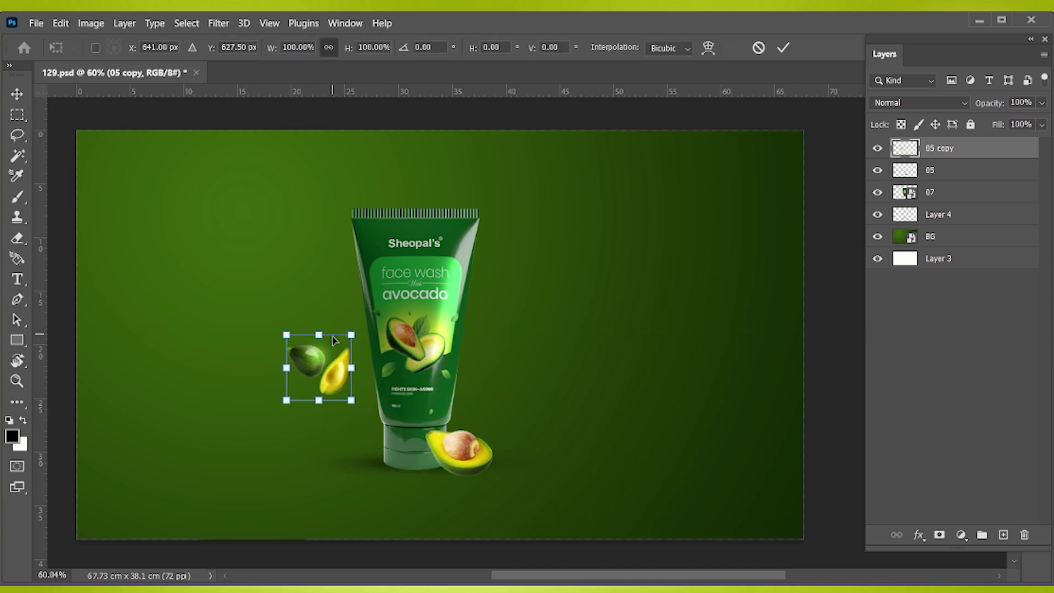
{"action": "left_click_drag", "start_coordinate": [321, 336], "coordinate": [316, 278]}
{"action": "mouse_move", "coordinate": [384, 283]}
{"action": "left_mouse_down"}
{"action": "mouse_move", "coordinate": [373, 307]}
{"action": "mouse_move", "coordinate": [338, 318]}
{"action": "left_mouse_up"}
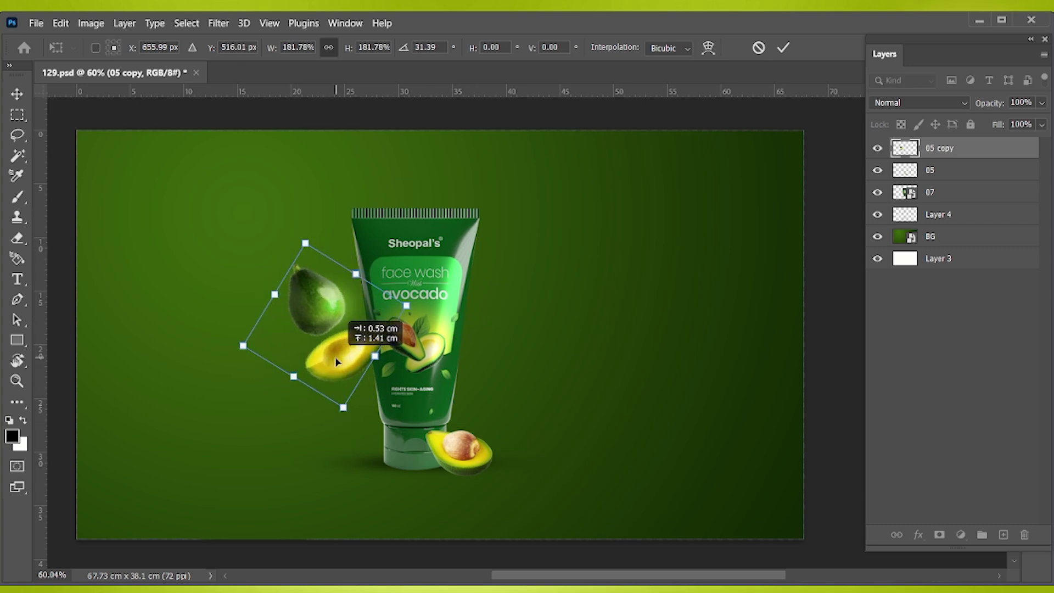
{"action": "key", "text": "Return"}
{"action": "left_click_drag", "start_coordinate": [972, 161], "coordinate": [972, 214]}
Step: Tilt the avocado pair nearly upright, shrink it slightly, and tuck it beside the tube's left side
{"action": "key", "text": "ctrl+t"}
{"action": "left_click_drag", "start_coordinate": [238, 330], "coordinate": [242, 219]}
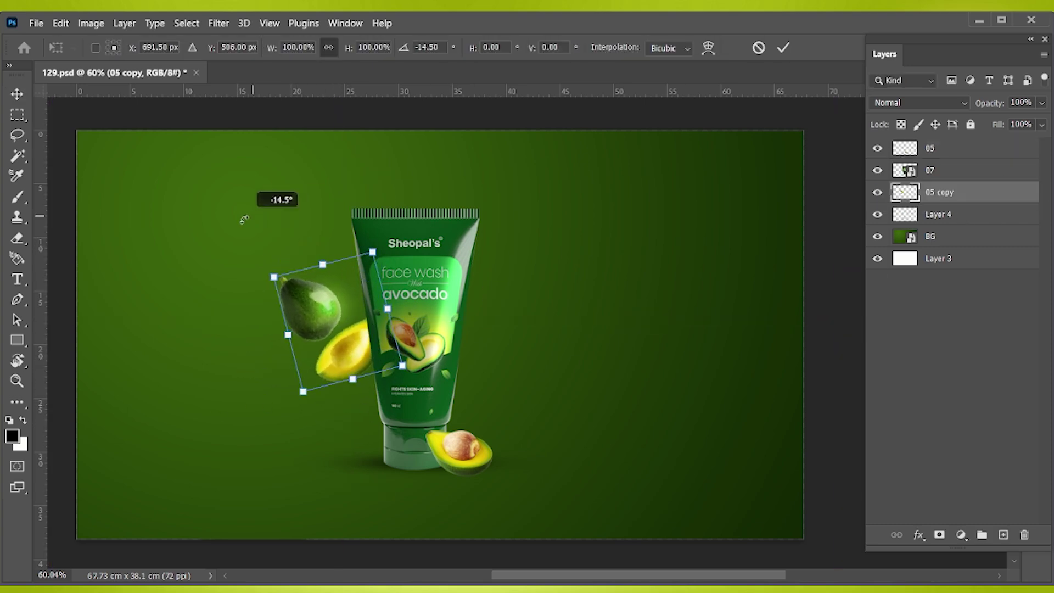
{"action": "left_click_drag", "start_coordinate": [348, 356], "coordinate": [351, 379]}
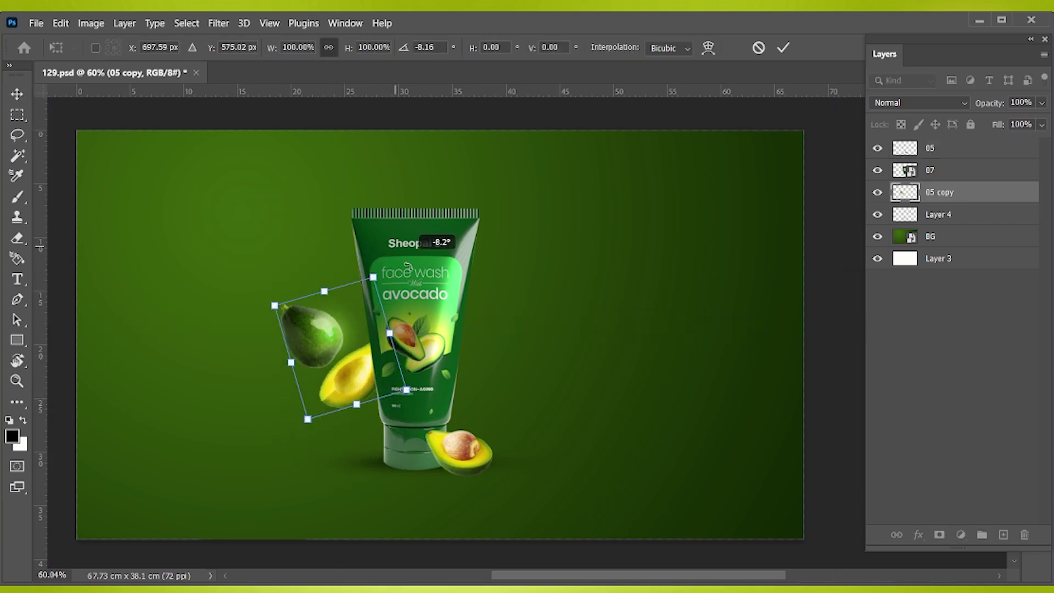
{"action": "left_click_drag", "start_coordinate": [387, 261], "coordinate": [415, 281]}
{"action": "left_click_drag", "start_coordinate": [387, 409], "coordinate": [374, 387]}
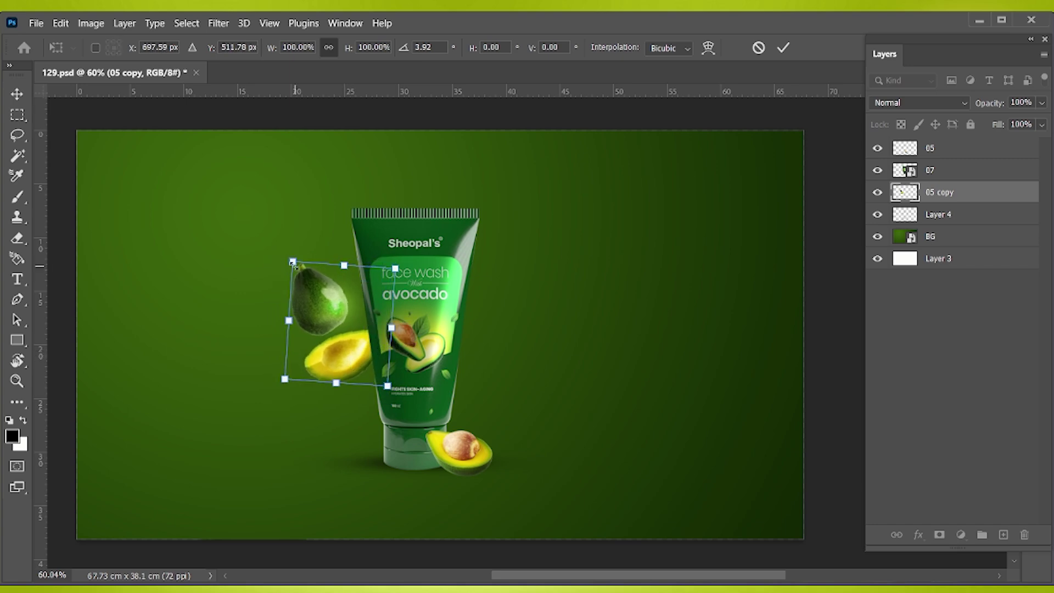
{"action": "left_click_drag", "start_coordinate": [293, 285], "coordinate": [305, 275]}
{"action": "key", "text": "Return"}
{"action": "left_click", "coordinate": [966, 148]}
Step: Tilt and enlarge the halved avocado at the tube's base, then save
{"action": "key", "text": "ctrl+t"}
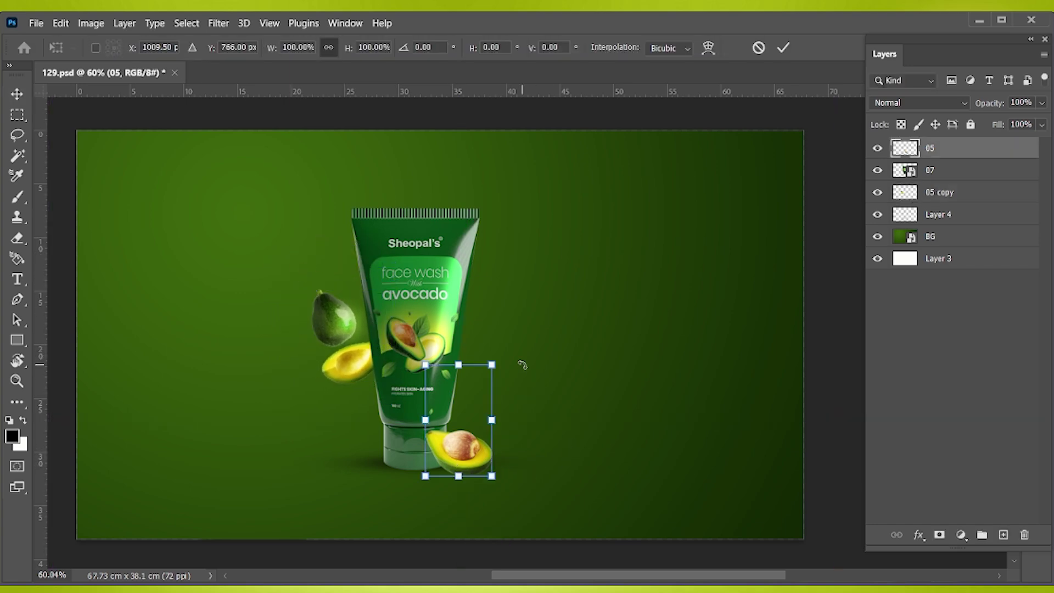
{"action": "mouse_move", "coordinate": [517, 360]}
{"action": "left_mouse_down"}
{"action": "mouse_move", "coordinate": [513, 334]}
{"action": "mouse_move", "coordinate": [467, 324]}
{"action": "left_mouse_up"}
{"action": "left_click_drag", "start_coordinate": [479, 405], "coordinate": [494, 417]}
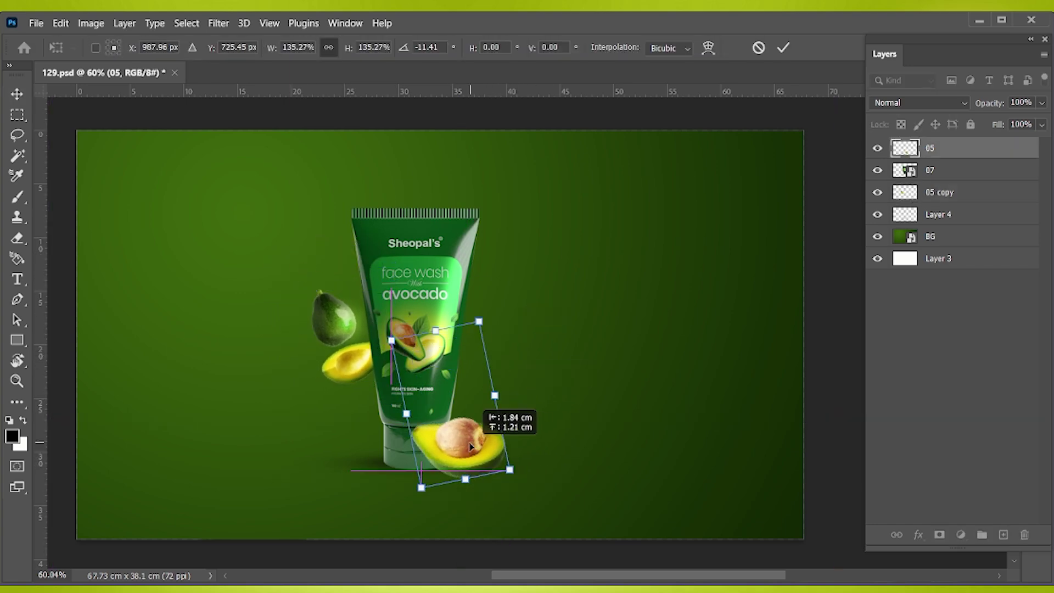
{"action": "left_click_drag", "start_coordinate": [479, 332], "coordinate": [471, 340]}
{"action": "left_click_drag", "start_coordinate": [494, 407], "coordinate": [488, 420]}
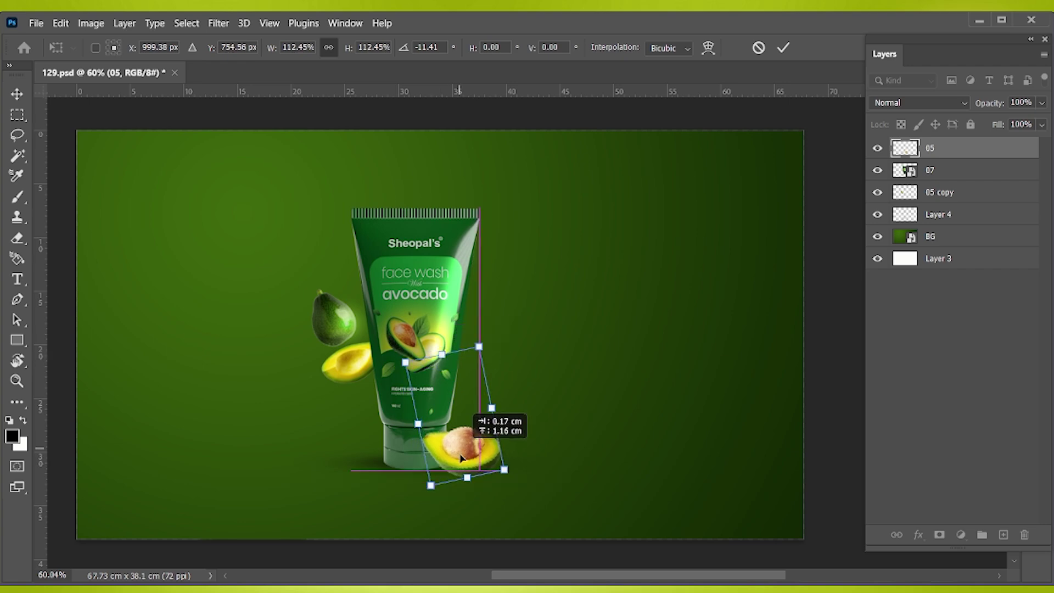
{"action": "key", "text": "Return"}
{"action": "key", "text": "ctrl+s"}
Step: Nudge the halved avocado right and up, rotate it slightly, and save the document
{"action": "mouse_move", "coordinate": [472, 460]}
{"action": "left_mouse_down"}
{"action": "mouse_move", "coordinate": [483, 451]}
{"action": "mouse_move", "coordinate": [476, 458]}
{"action": "left_mouse_up"}
{"action": "key", "text": "t"}
{"action": "left_click", "coordinate": [16, 94]}
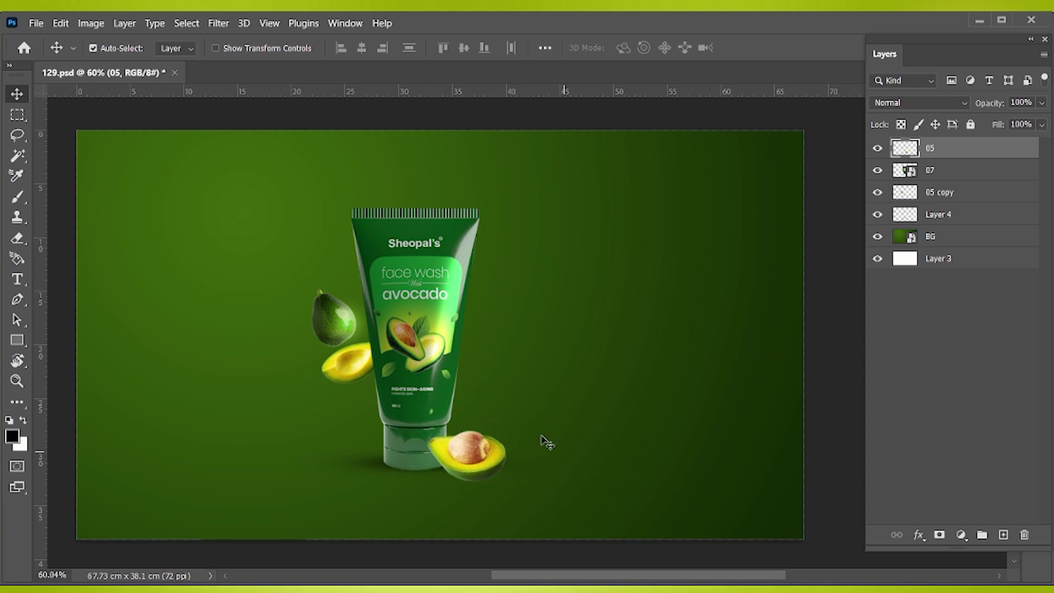
{"action": "key", "text": "ctrl+t"}
{"action": "left_click_drag", "start_coordinate": [547, 442], "coordinate": [518, 358]}
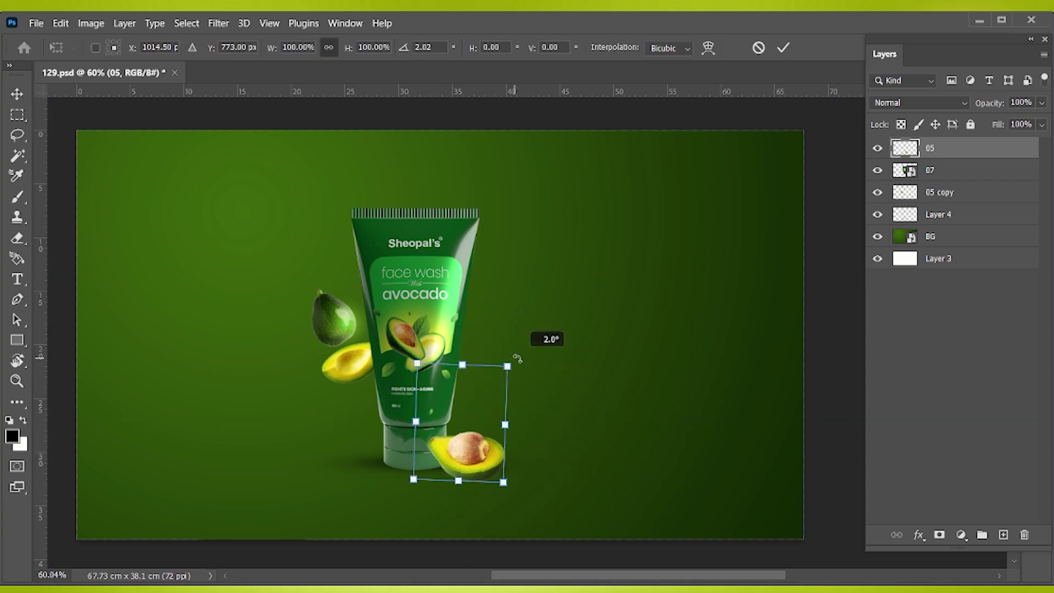
{"action": "key", "text": "Return"}
{"action": "key", "text": "ctrl+s"}
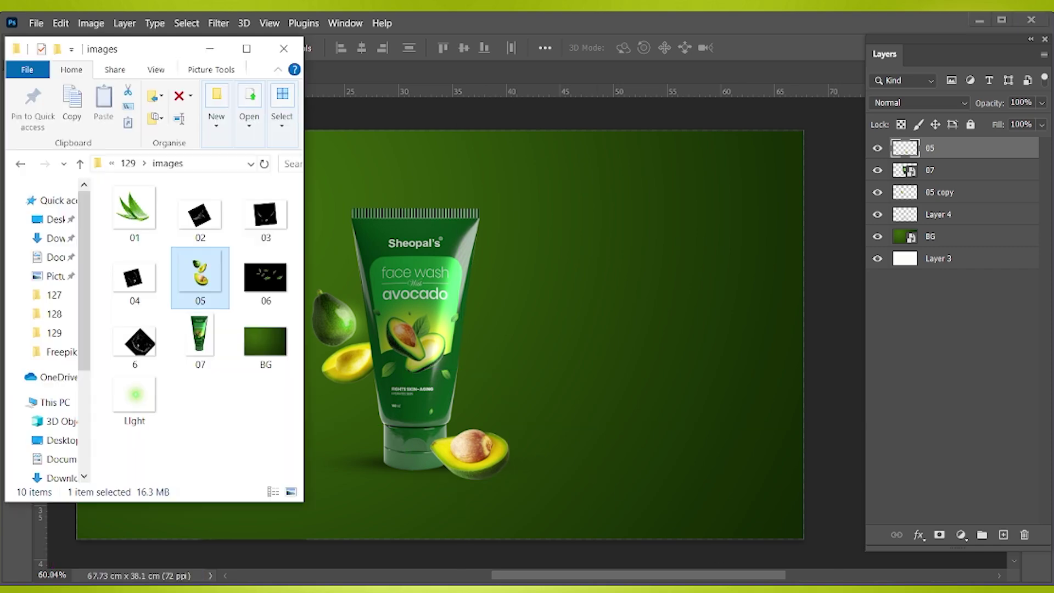
Step: Position the 06 leaves image, enlarged and widened across the scene around the tube
{"action": "left_click", "coordinate": [494, 300]}
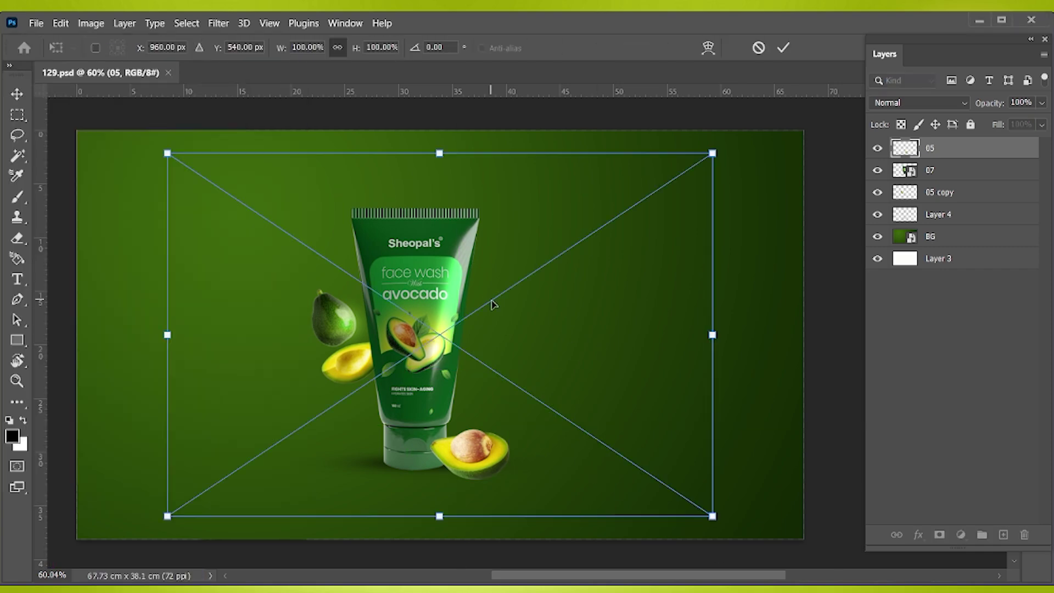
{"action": "left_click_drag", "start_coordinate": [617, 347], "coordinate": [545, 356]}
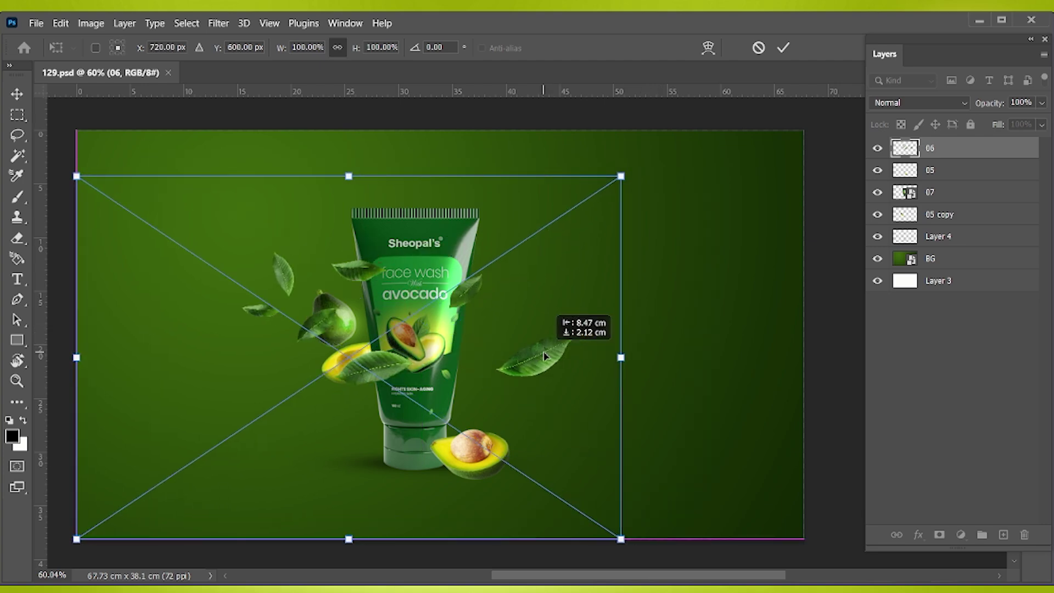
{"action": "left_click_drag", "start_coordinate": [622, 177], "coordinate": [651, 142]}
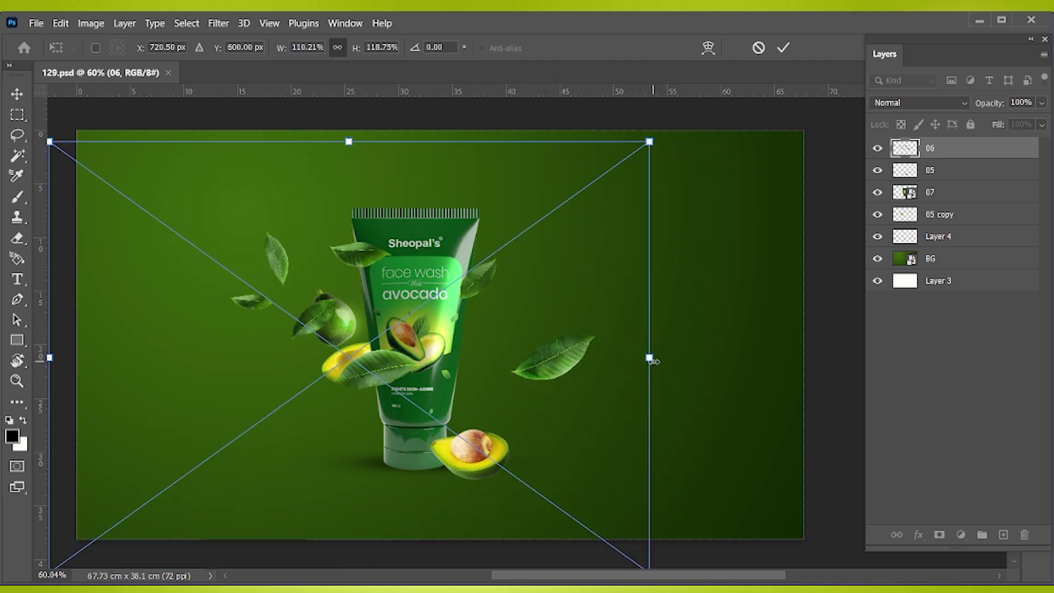
{"action": "left_click_drag", "start_coordinate": [649, 357], "coordinate": [682, 357]}
{"action": "key", "text": "Return"}
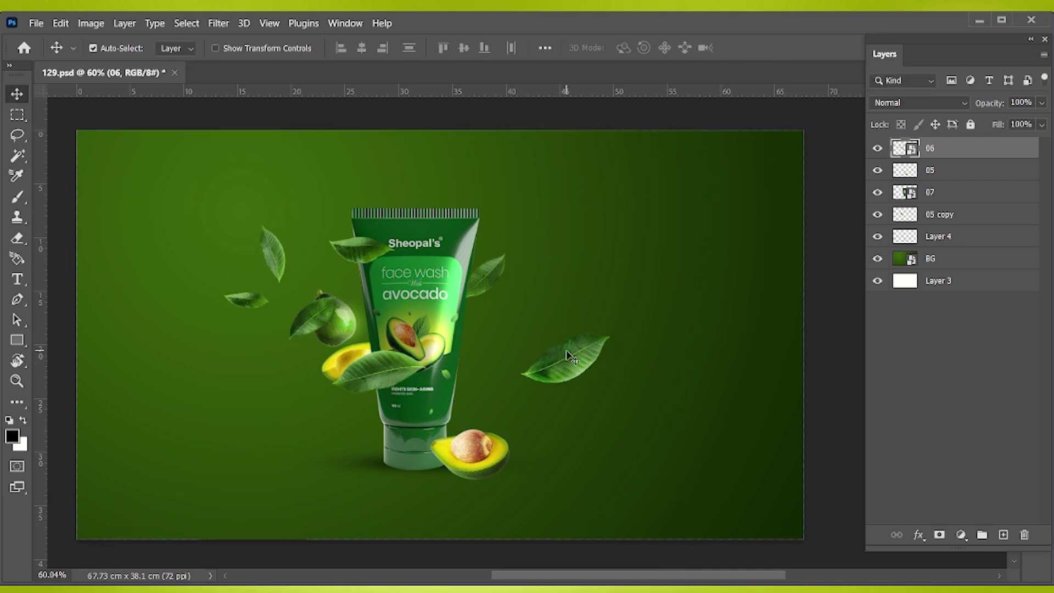
Step: Soften the leaves with a Gaussian Blur and brighten them with a raised Curves adjustment
{"action": "left_click", "coordinate": [211, 28]}
{"action": "mouse_move", "coordinate": [227, 212]}
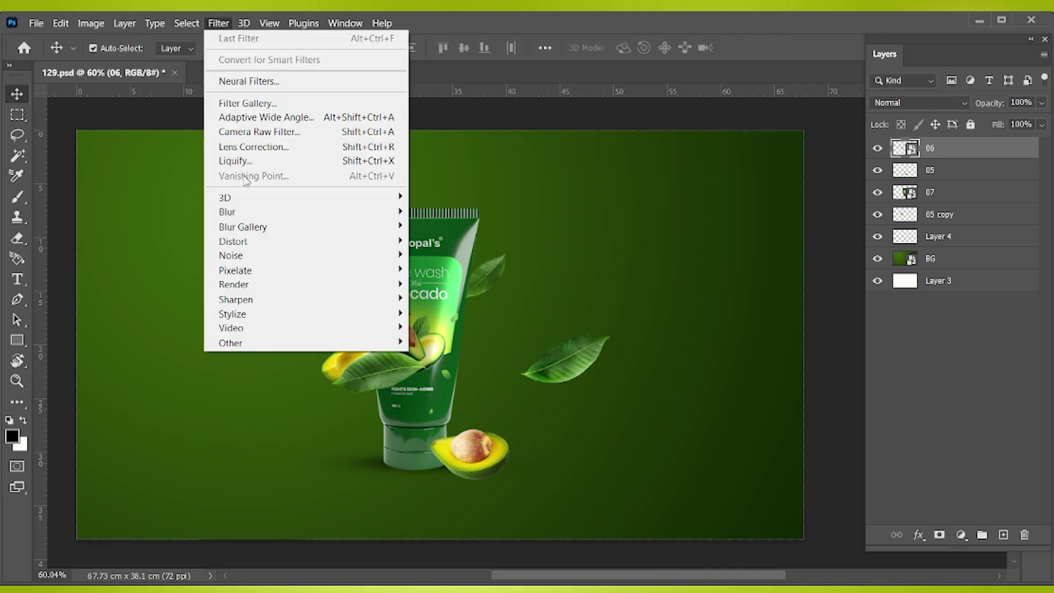
{"action": "left_click", "coordinate": [447, 271]}
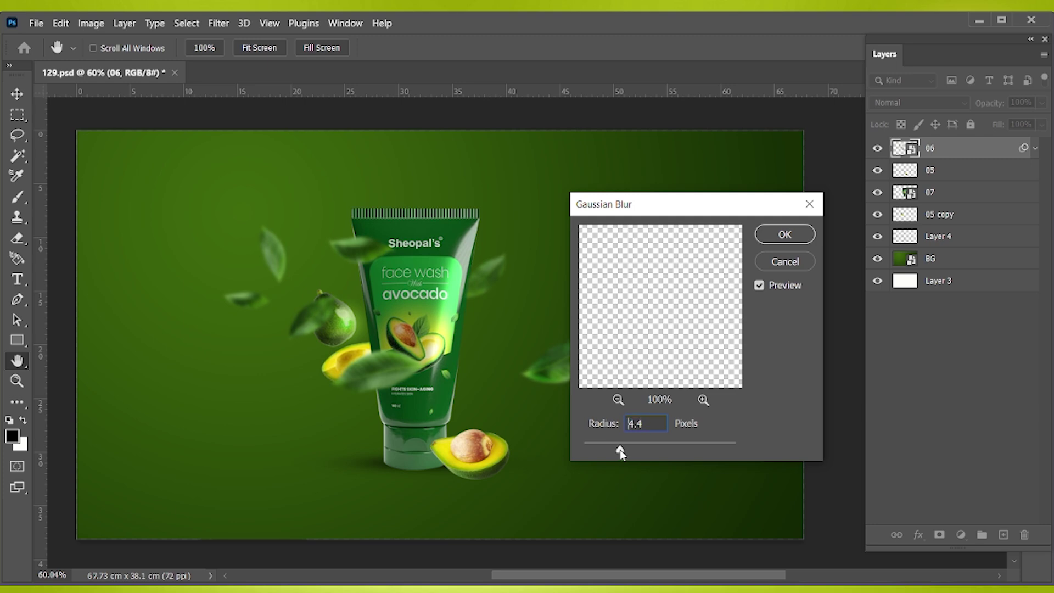
{"action": "left_click", "coordinate": [793, 246]}
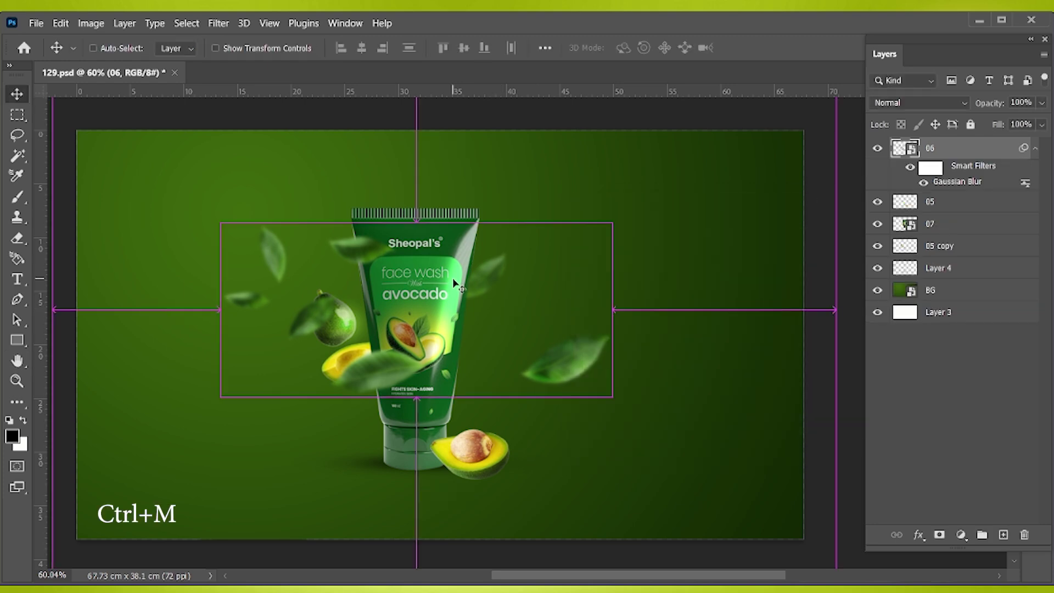
{"action": "key", "text": "ctrl+m"}
{"action": "left_click_drag", "start_coordinate": [441, 78], "coordinate": [761, 235]}
{"action": "left_click_drag", "start_coordinate": [680, 413], "coordinate": [680, 391]}
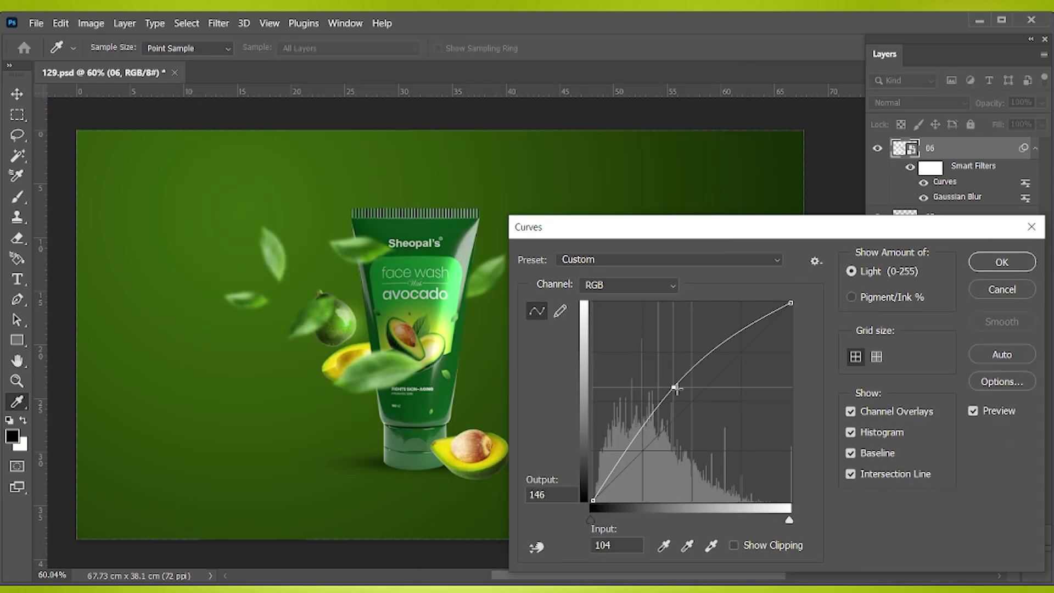
{"action": "key", "text": "Return"}
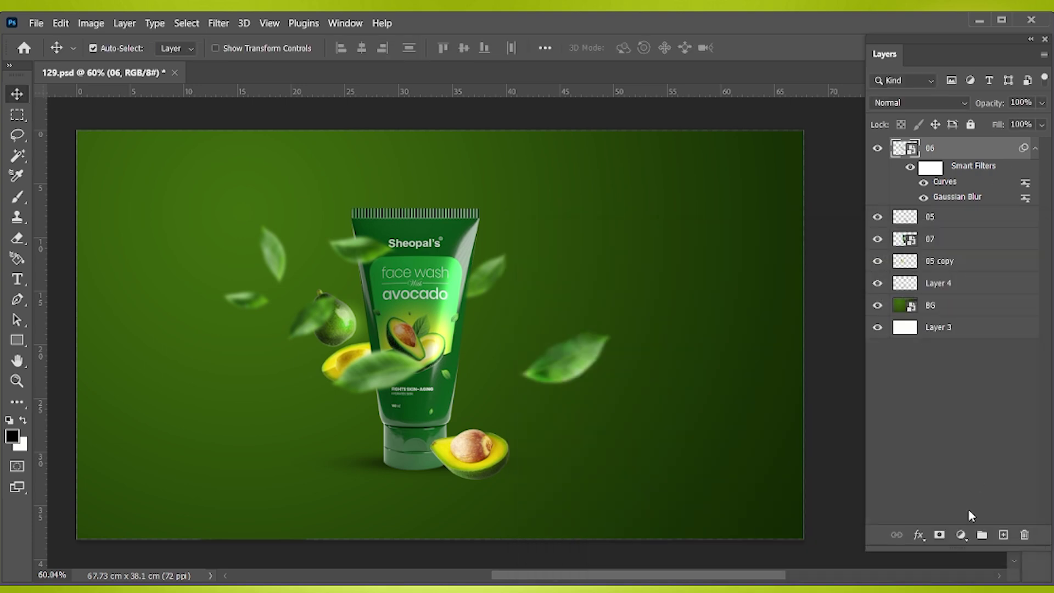
Step: Add a mask to leaves layer 06 and paint black over the blurred leaf covering the tube top
{"action": "left_click", "coordinate": [941, 536]}
{"action": "key", "text": "b"}
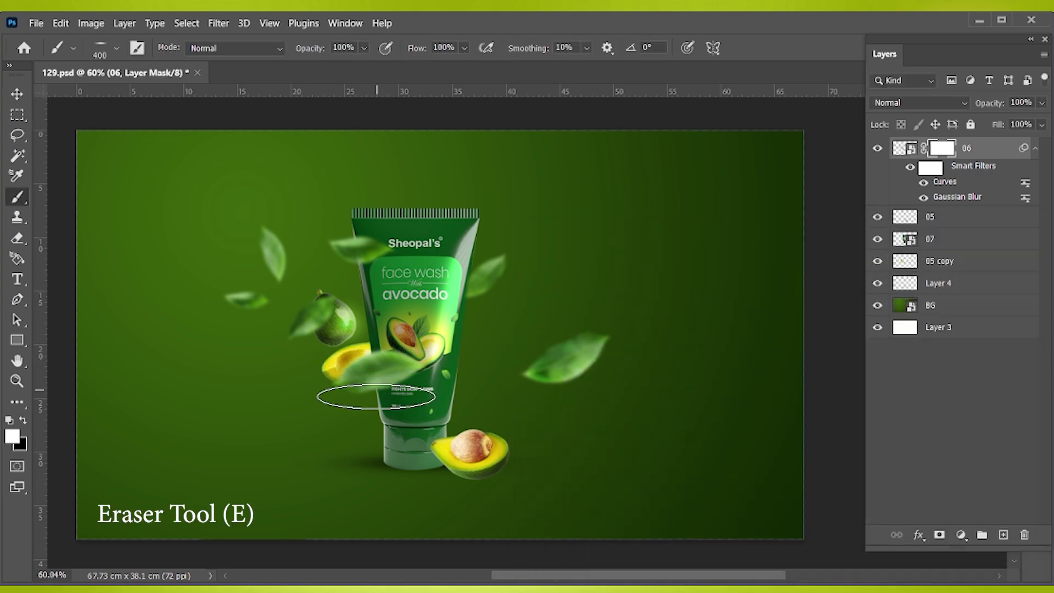
{"action": "key", "text": "x"}
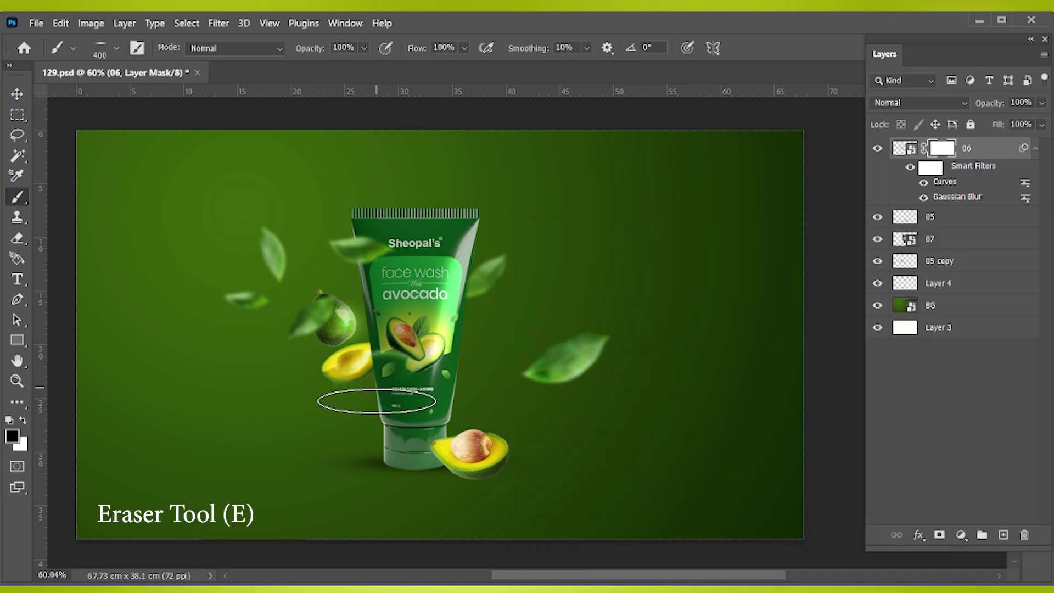
{"action": "left_click_drag", "start_coordinate": [376, 397], "coordinate": [381, 388]}
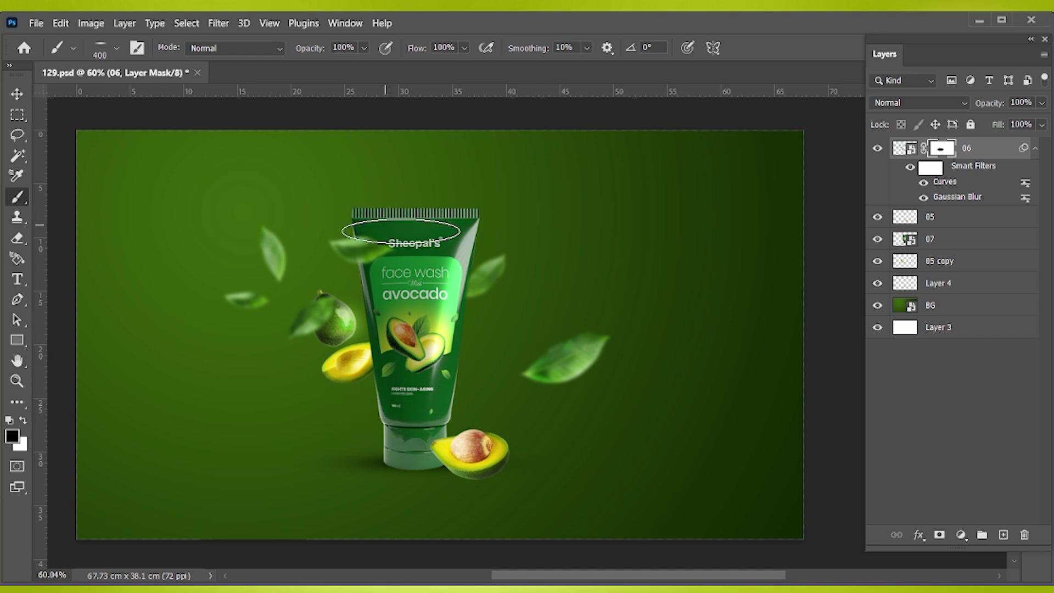
Step: Scale the leaves to 108%, shift them down, and save the document
{"action": "key", "text": "v"}
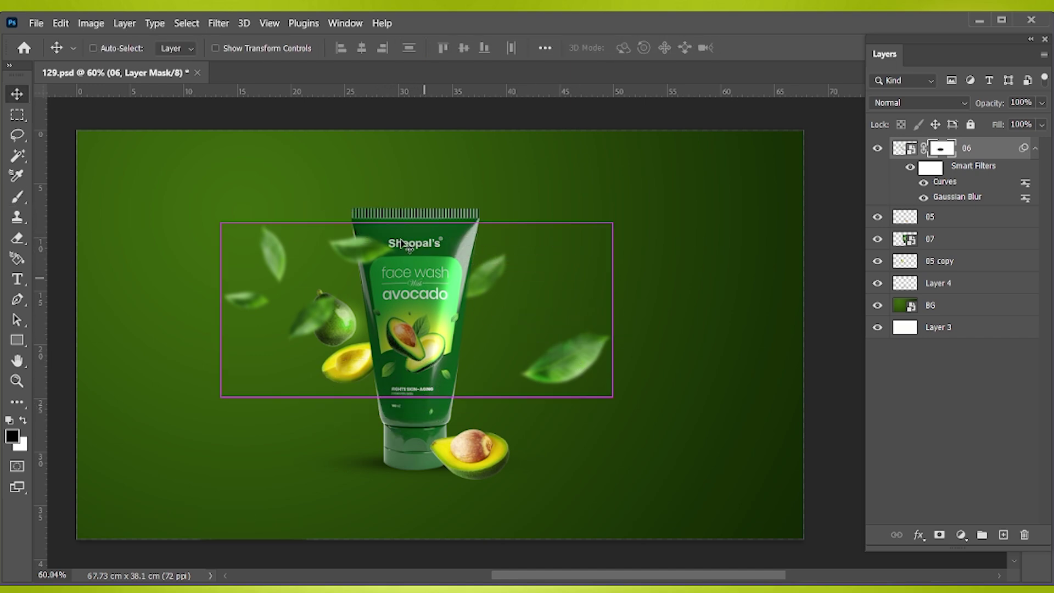
{"action": "key", "text": "ctrl+t"}
{"action": "left_click_drag", "start_coordinate": [416, 278], "coordinate": [417, 299]}
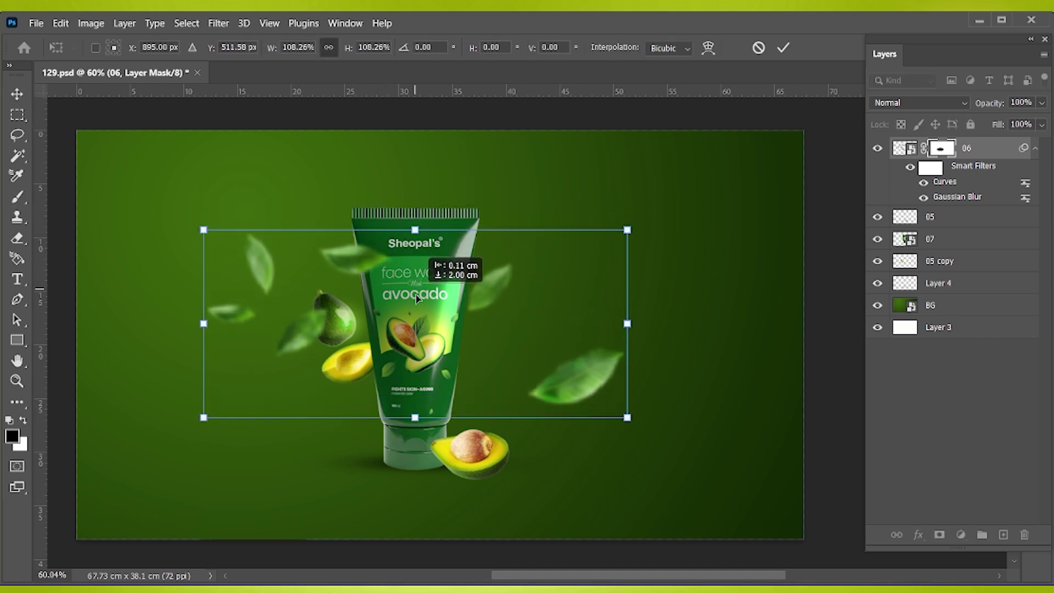
{"action": "key", "text": "Return"}
{"action": "key", "text": "ctrl+s"}
Step: Place splash image 03 and set its blend mode to Screen to drop the black background
{"action": "key", "text": "alt+Tab"}
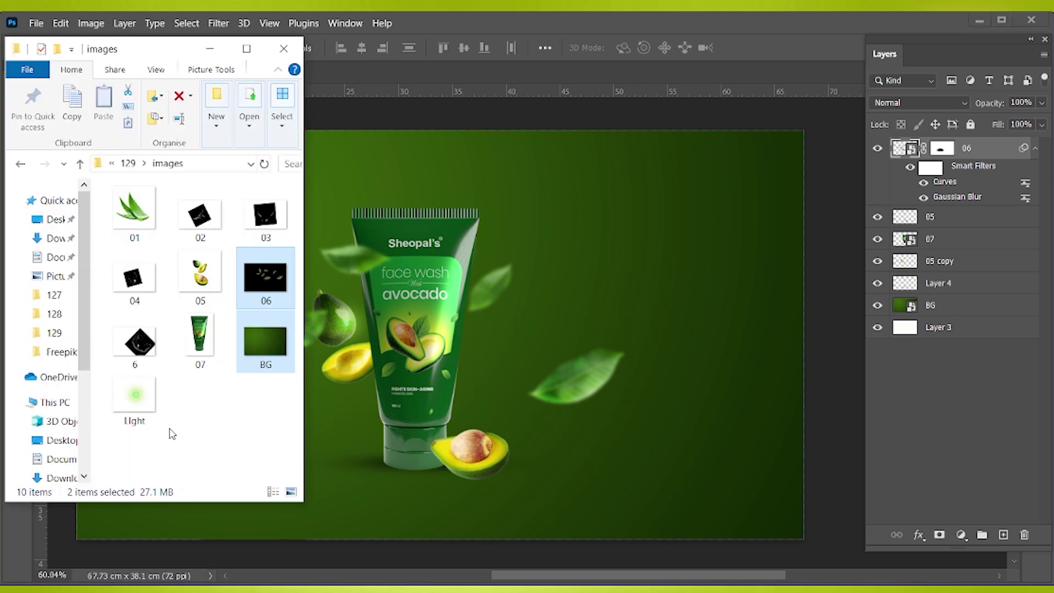
{"action": "left_click", "coordinate": [266, 327]}
{"action": "left_click", "coordinate": [265, 214]}
{"action": "key", "text": "alt+Tab"}
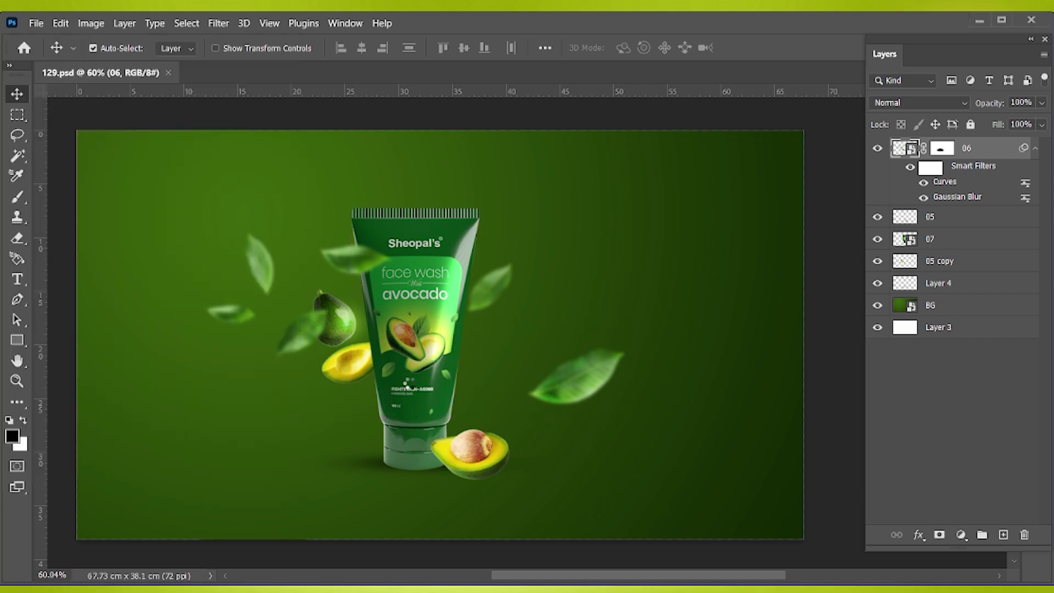
{"action": "left_click_drag", "start_coordinate": [508, 423], "coordinate": [461, 422]}
{"action": "key", "text": "Return"}
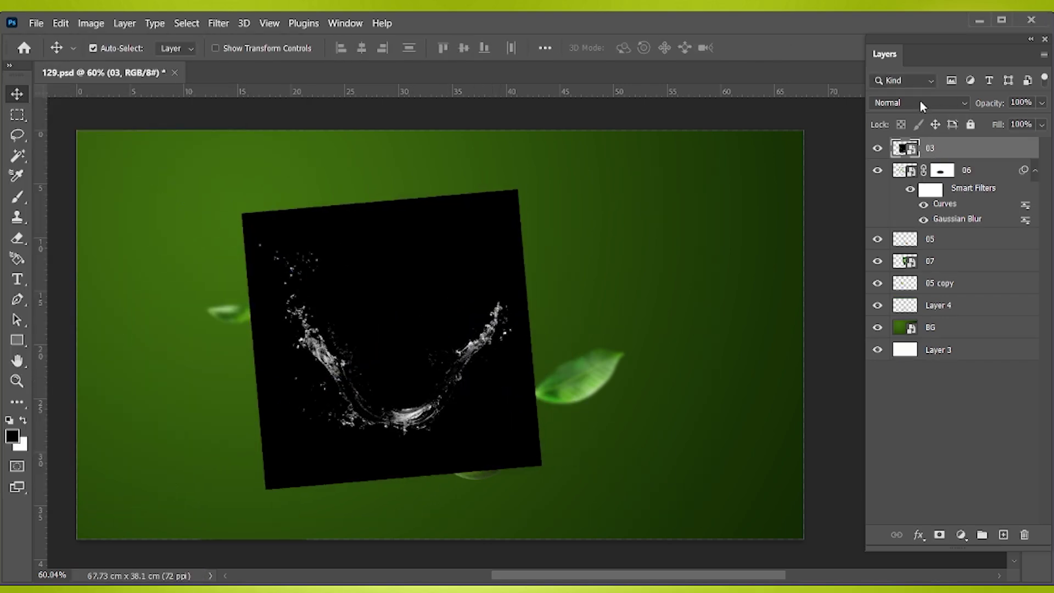
{"action": "left_click", "coordinate": [920, 102]}
{"action": "left_click", "coordinate": [889, 240]}
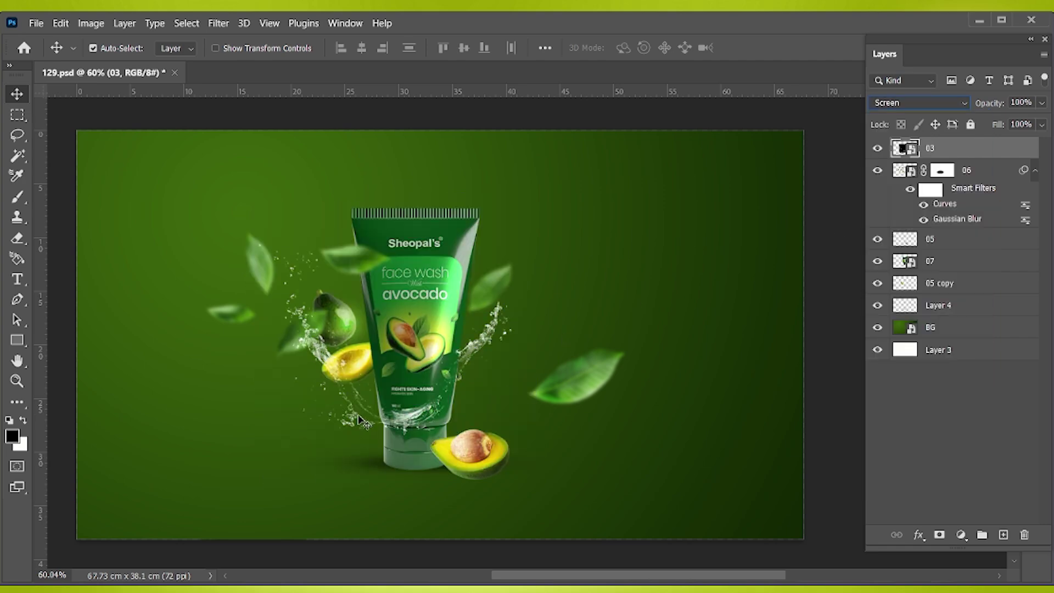
Step: Enlarge the splash and move it around the tube's base, then apply a Curves adjustment
{"action": "key", "text": "ctrl+t"}
{"action": "left_click_drag", "start_coordinate": [666, 336], "coordinate": [776, 340]}
{"action": "left_click_drag", "start_coordinate": [657, 317], "coordinate": [623, 349]}
{"action": "key", "text": "Return"}
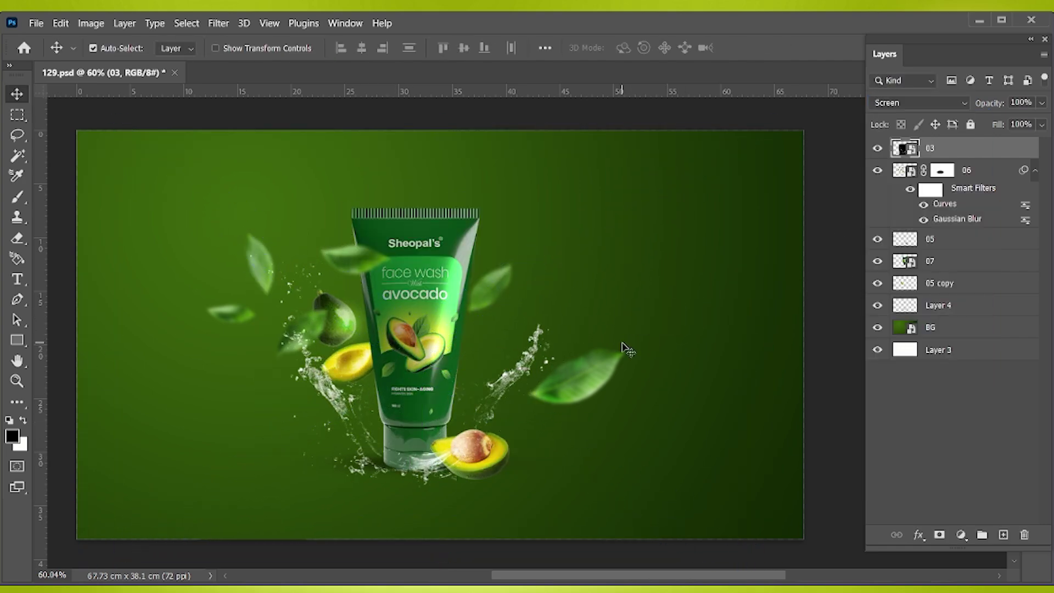
{"action": "key", "text": "ctrl+m"}
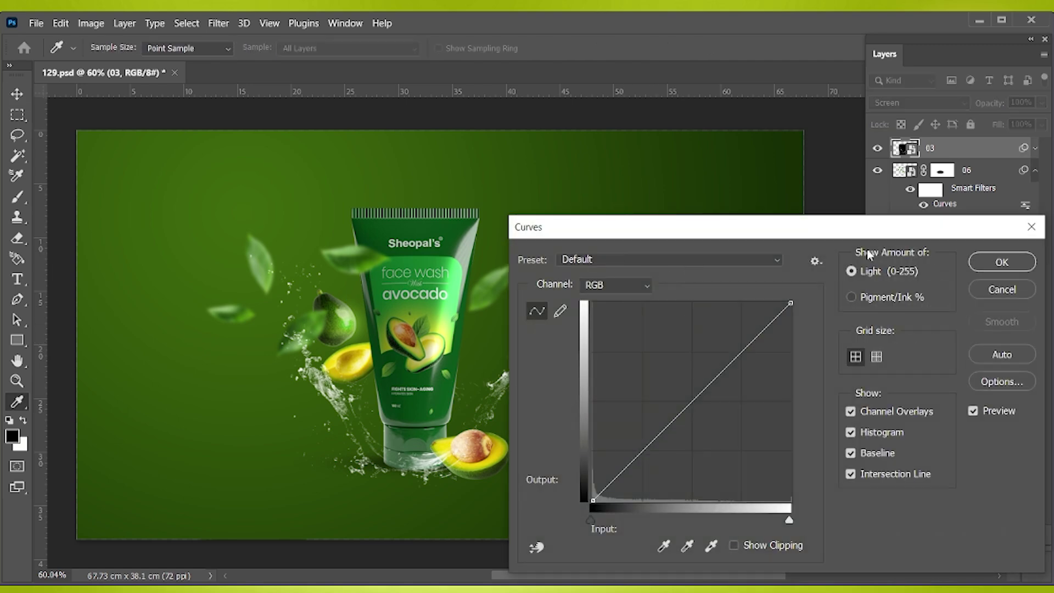
{"action": "left_click", "coordinate": [1002, 267]}
Step: Colorize the splash green with Hue/Saturation at Hue 134, Saturation 65
{"action": "key", "text": "ctrl+u"}
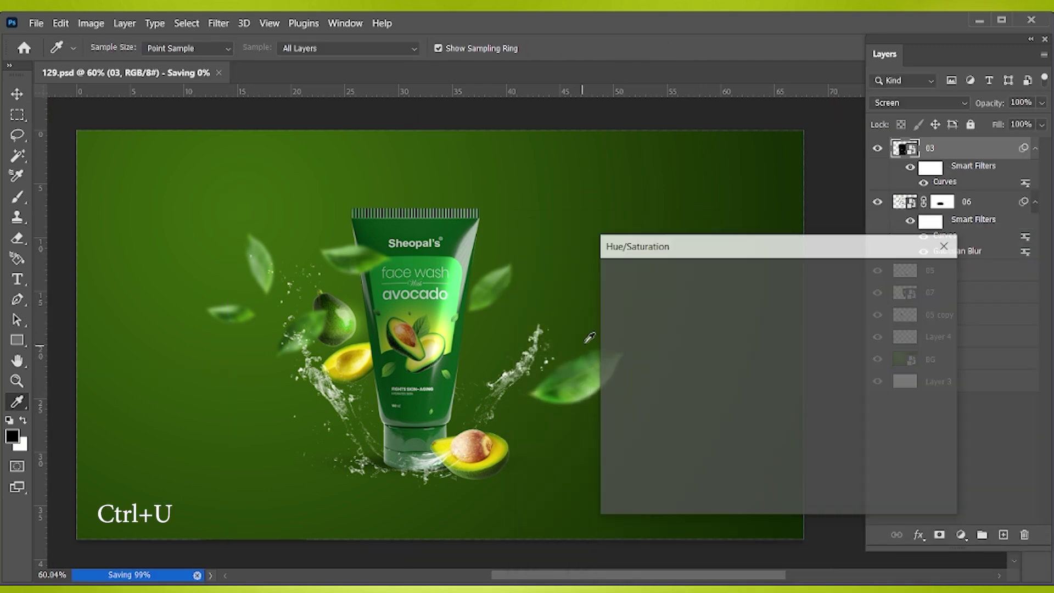
{"action": "left_click_drag", "start_coordinate": [730, 244], "coordinate": [641, 233]}
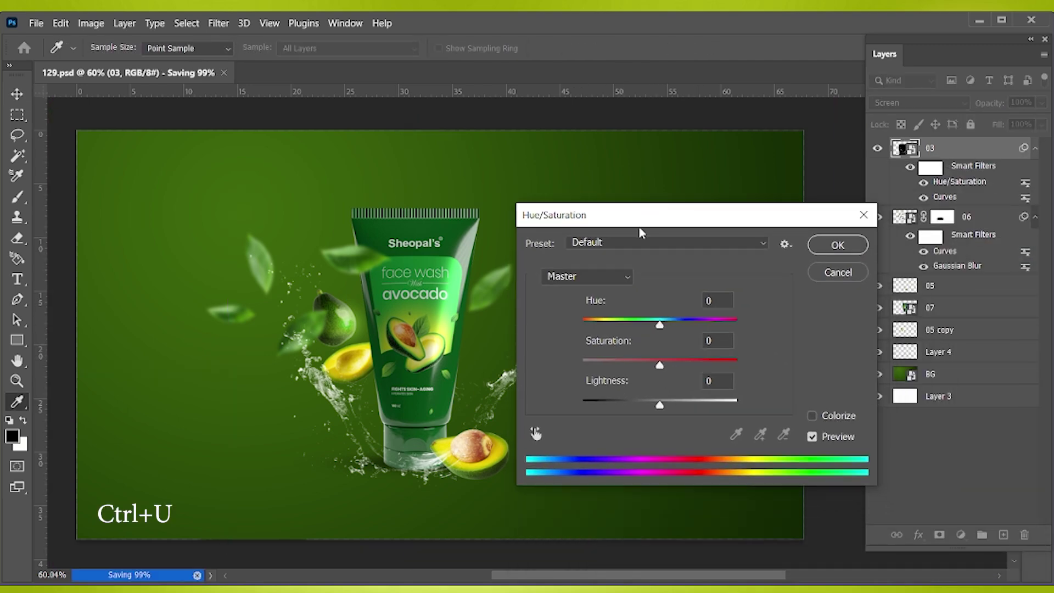
{"action": "left_click", "coordinate": [812, 415]}
{"action": "left_click_drag", "start_coordinate": [584, 325], "coordinate": [642, 324]}
{"action": "left_click_drag", "start_coordinate": [621, 366], "coordinate": [684, 365]}
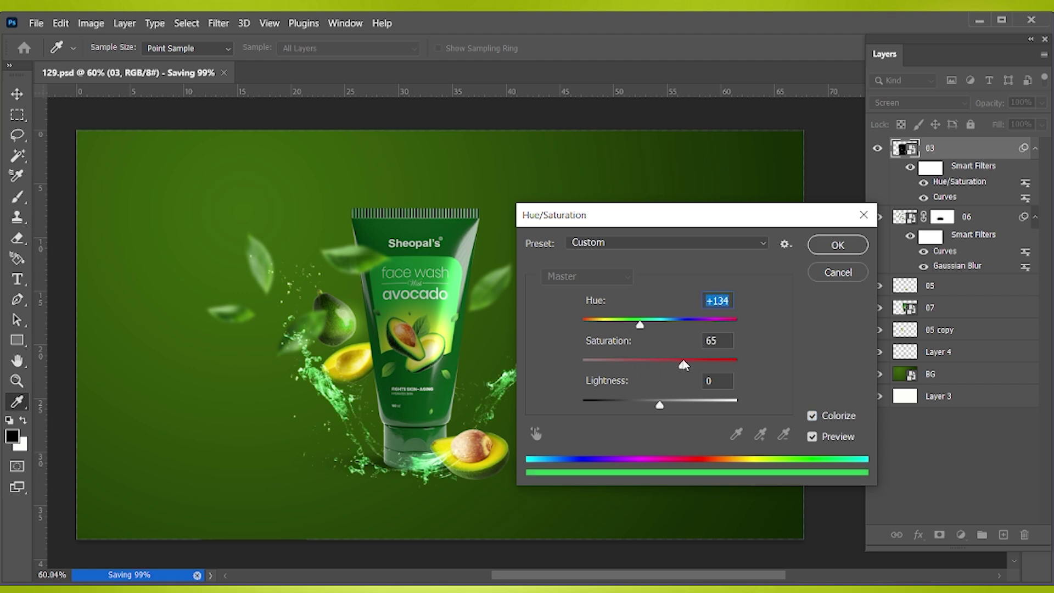
{"action": "left_click", "coordinate": [837, 245]}
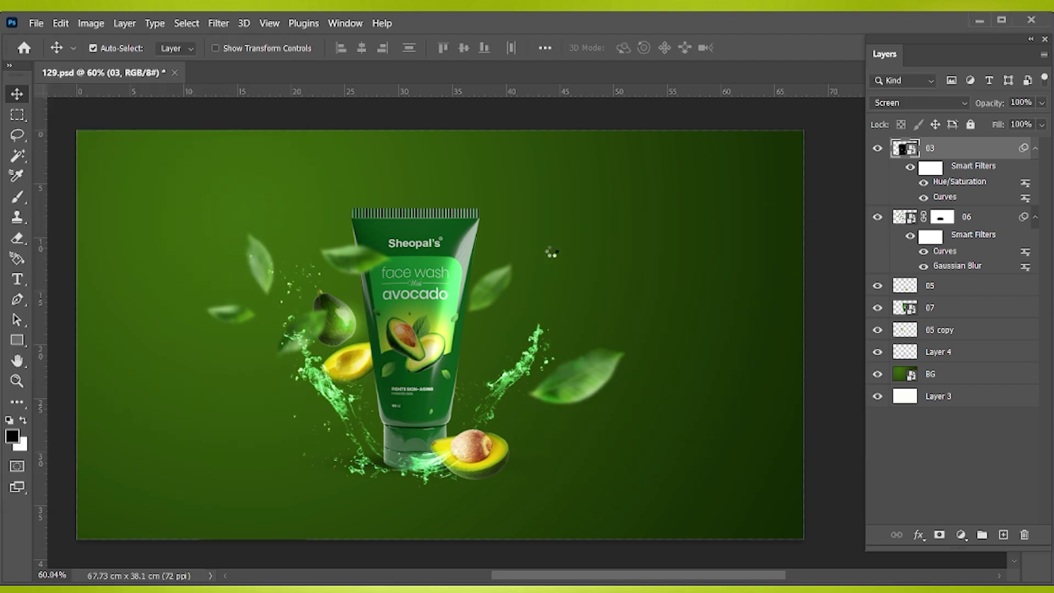
Step: Place the swirling splash image 6 in Screen mode, enlarged and moved around the tube
{"action": "key", "text": "Return"}
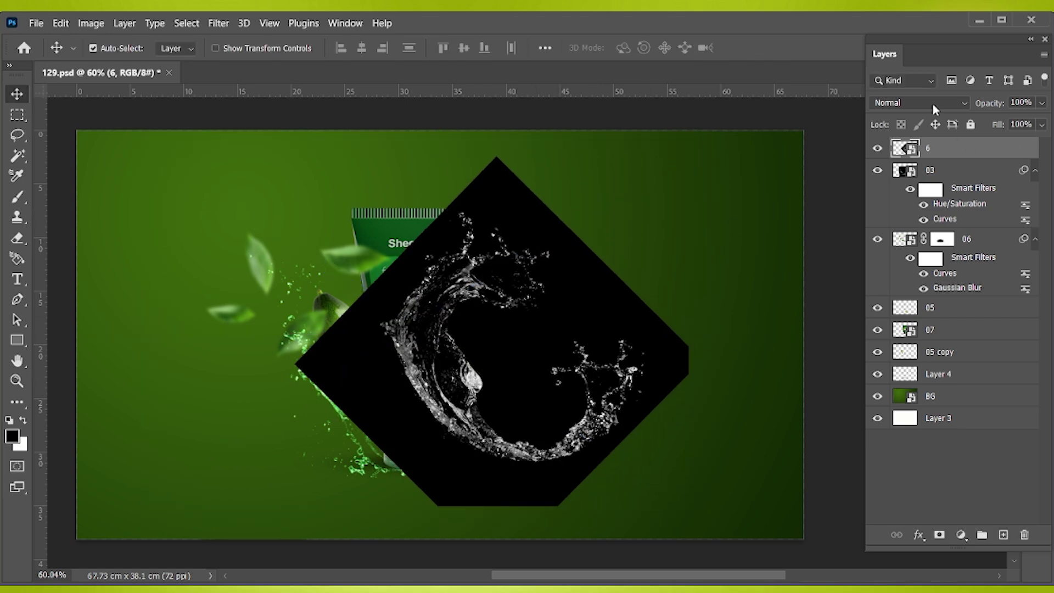
{"action": "left_click", "coordinate": [934, 104]}
{"action": "left_click", "coordinate": [895, 239]}
{"action": "key", "text": "ctrl+t"}
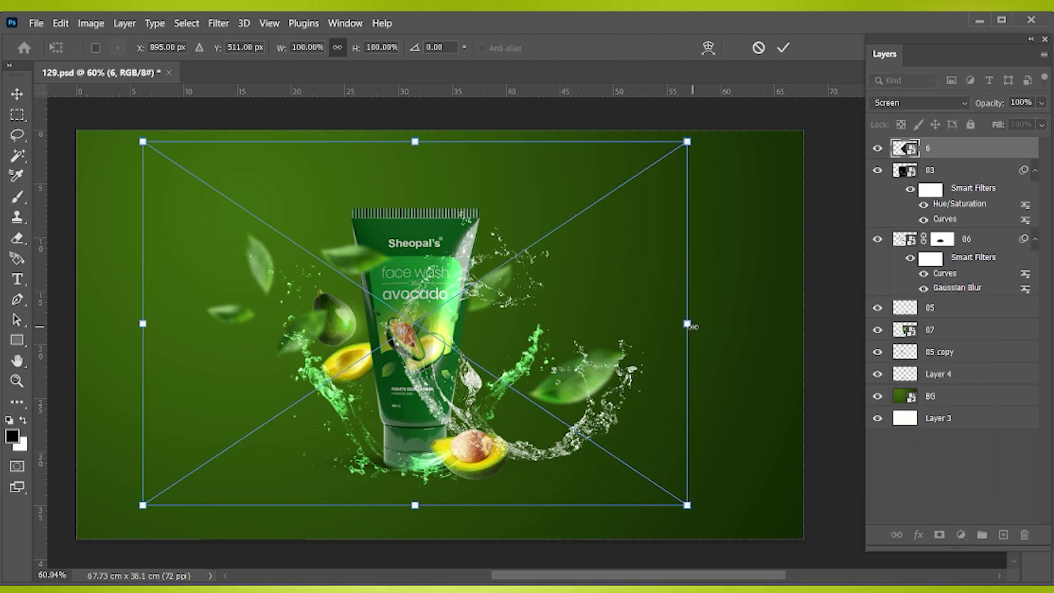
{"action": "left_click_drag", "start_coordinate": [809, 322], "coordinate": [783, 285]}
{"action": "left_click_drag", "start_coordinate": [657, 461], "coordinate": [469, 473]}
{"action": "key", "text": "Return"}
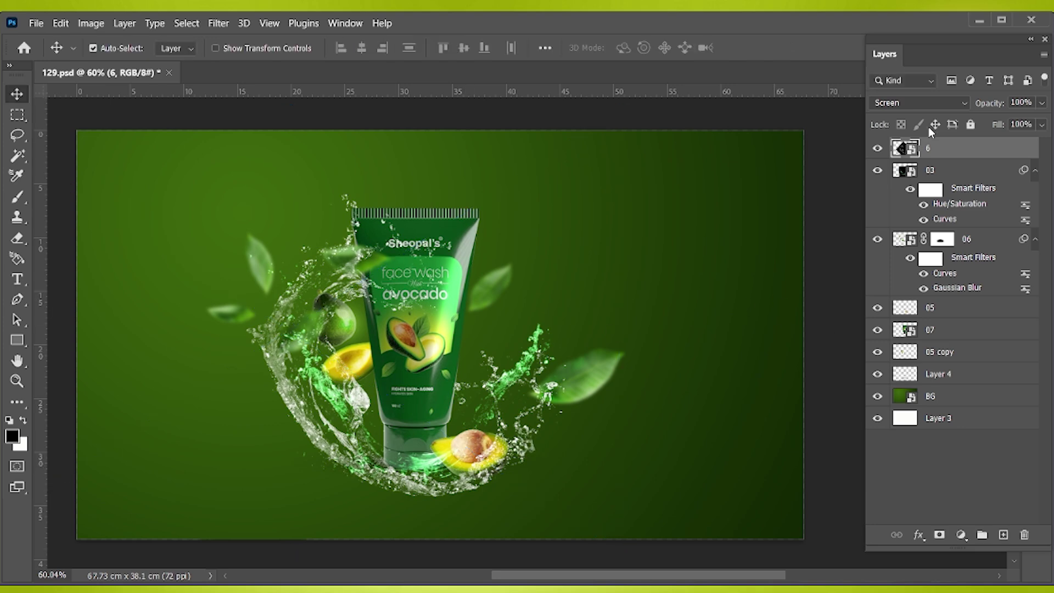
Step: Colorize the swirl green with Hue/Saturation at Hue 125 and boosted saturation
{"action": "key", "text": "ctrl+u"}
{"action": "left_click", "coordinate": [812, 416]}
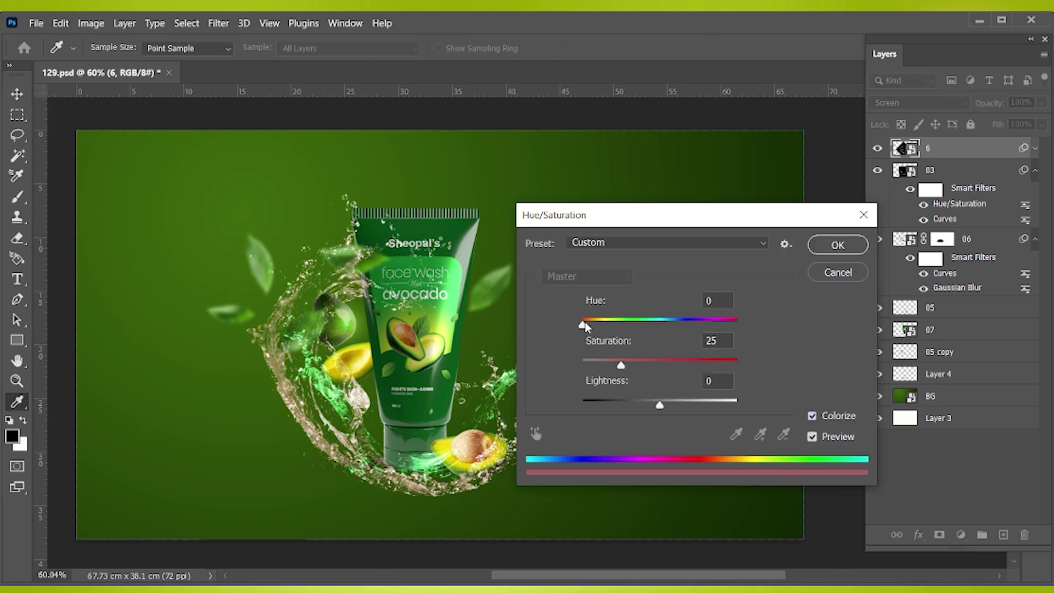
{"action": "left_click_drag", "start_coordinate": [584, 325], "coordinate": [635, 325]}
{"action": "left_click_drag", "start_coordinate": [621, 365], "coordinate": [688, 366]}
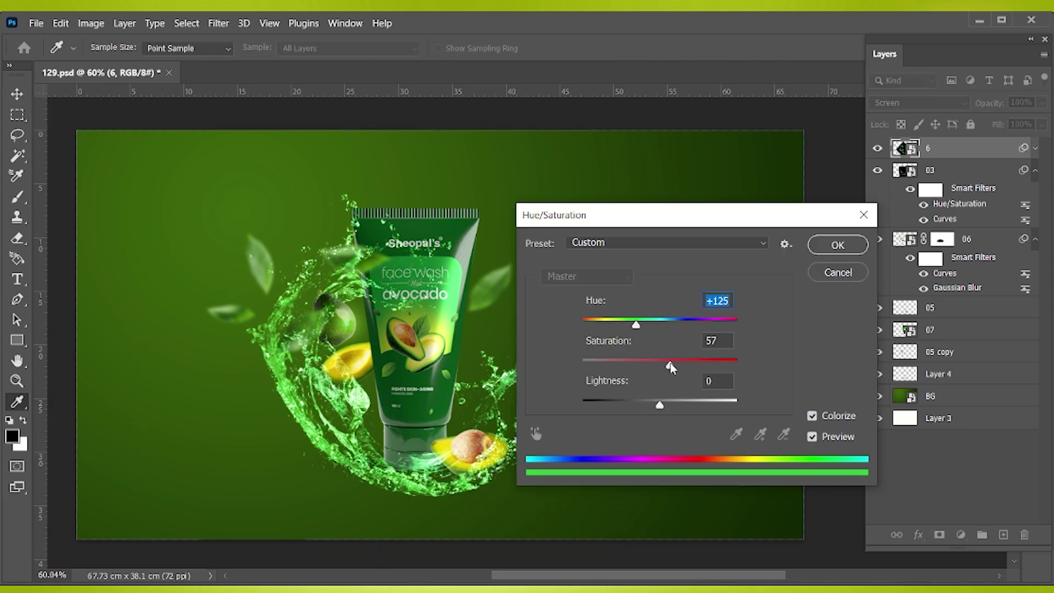
{"action": "key", "text": "Return"}
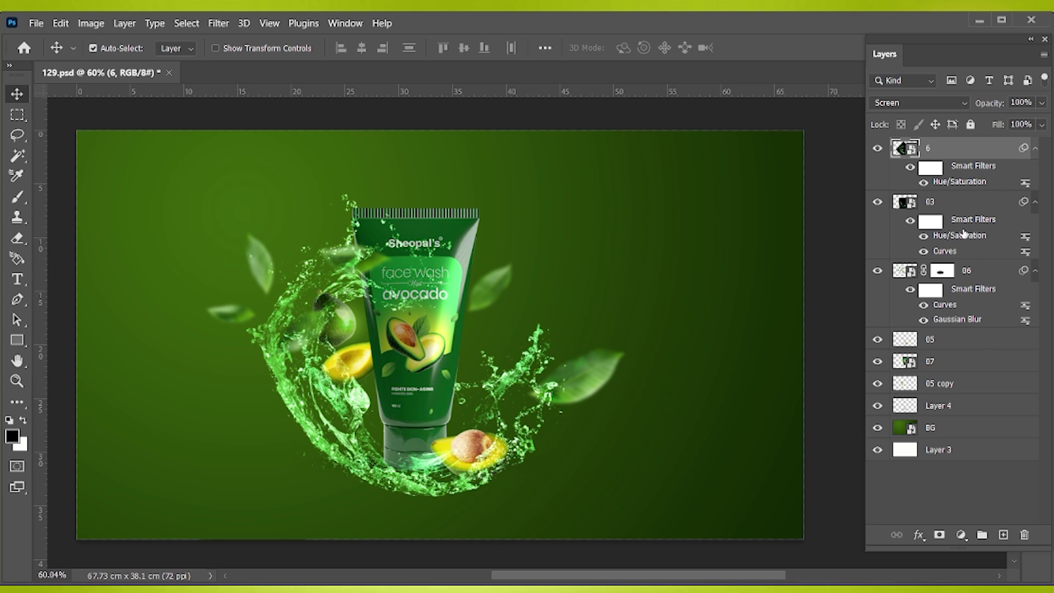
Step: Move layer 05 to the top of the stack and shift the swirl left and up
{"action": "left_click_drag", "start_coordinate": [946, 345], "coordinate": [933, 142]}
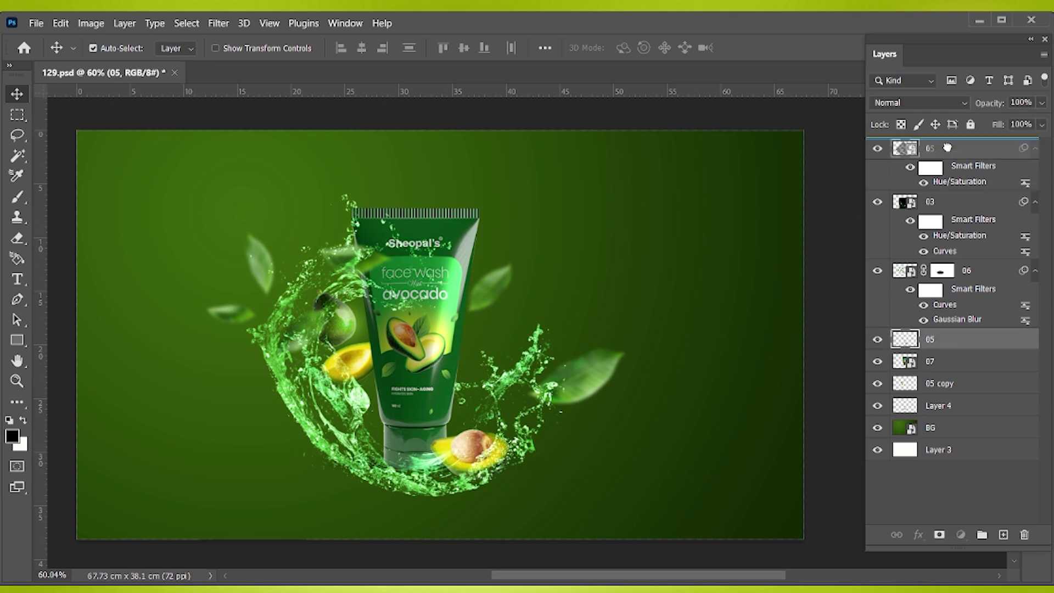
{"action": "left_click", "coordinate": [933, 170]}
{"action": "key", "text": "ctrl+t"}
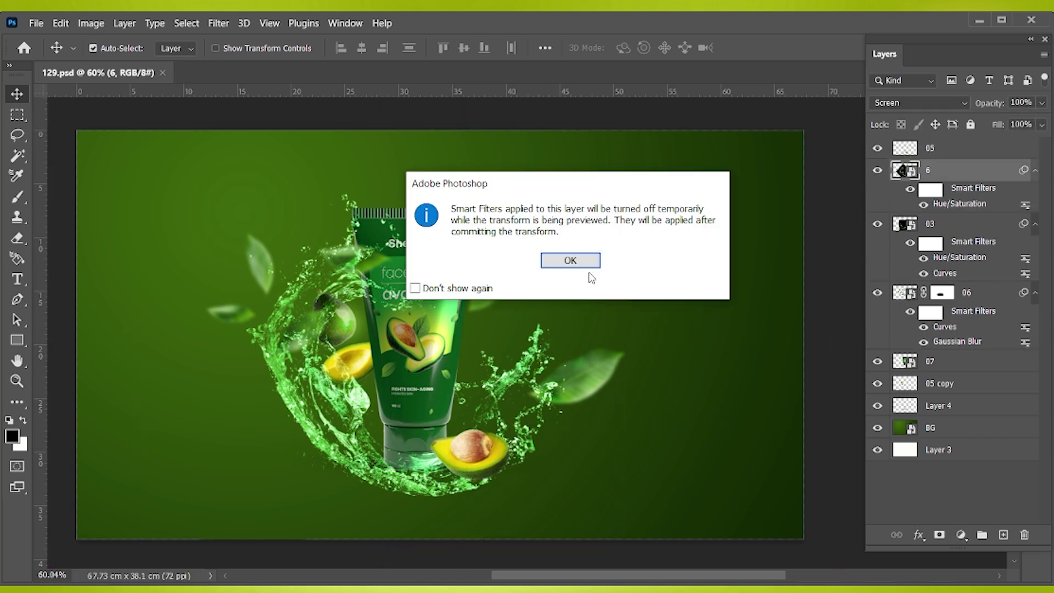
{"action": "left_click", "coordinate": [581, 259]}
{"action": "left_click_drag", "start_coordinate": [345, 429], "coordinate": [275, 416]}
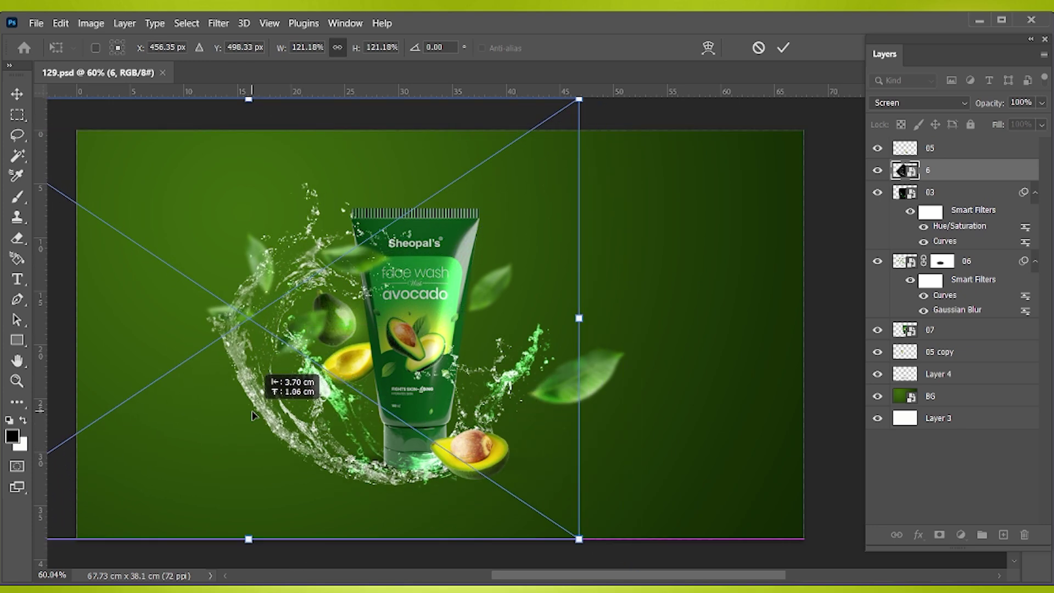
{"action": "key", "text": "Return"}
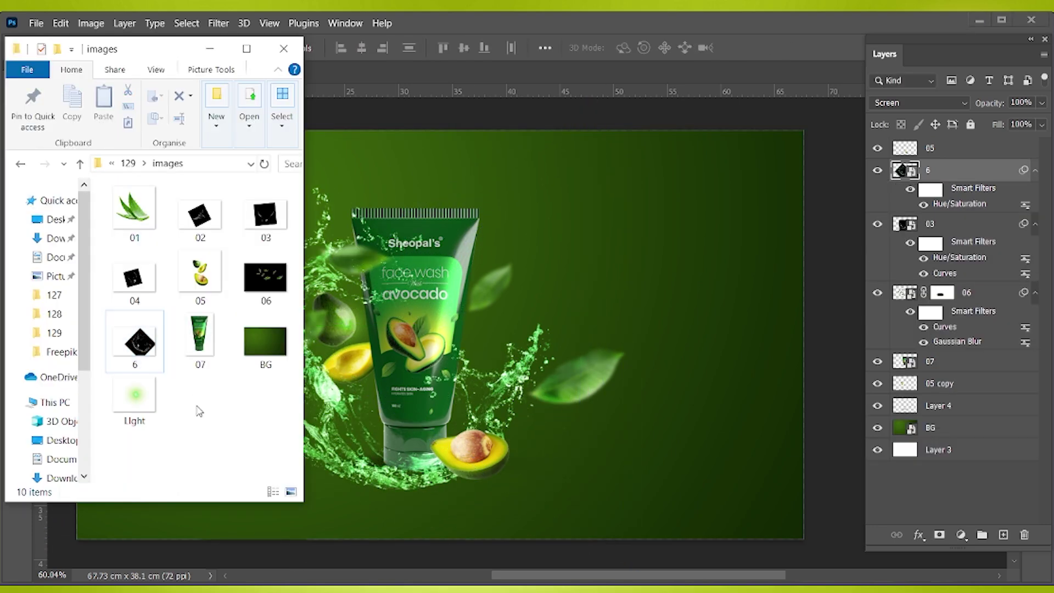
Step: Place the 02 splash with avocado and set its blend mode to Screen
{"action": "left_click_drag", "start_coordinate": [554, 360], "coordinate": [556, 361]}
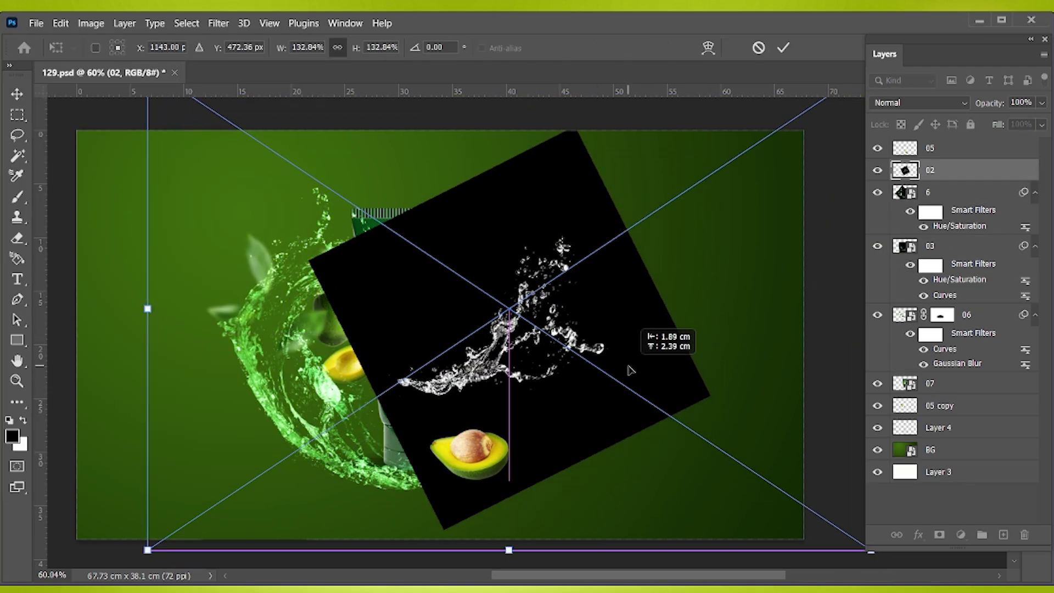
{"action": "key", "text": "Return"}
{"action": "left_click", "coordinate": [926, 102]}
{"action": "left_click", "coordinate": [898, 235]}
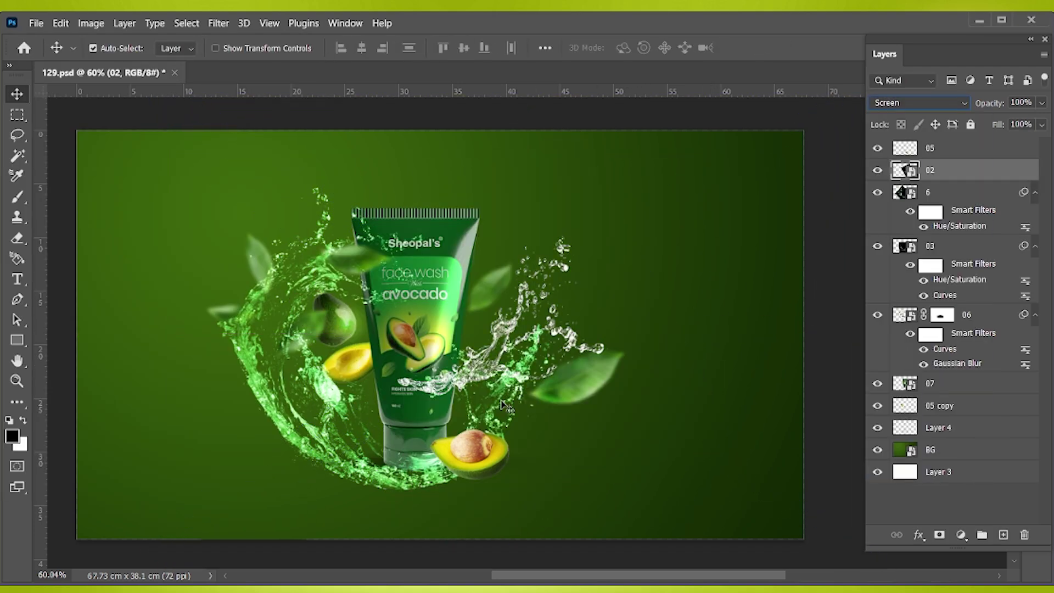
Step: Colorize the splash with Hue/Saturation, tinting it a saturated green
{"action": "key", "text": "ctrl+u"}
{"action": "left_click", "coordinate": [812, 416]}
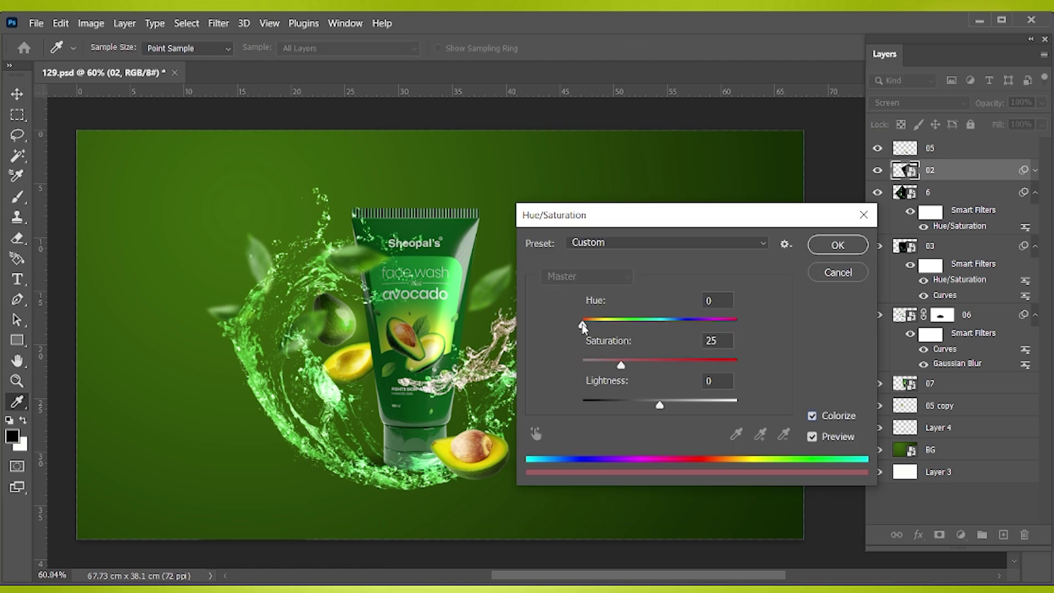
{"action": "left_click_drag", "start_coordinate": [585, 325], "coordinate": [639, 325]}
{"action": "left_click_drag", "start_coordinate": [622, 372], "coordinate": [681, 367]}
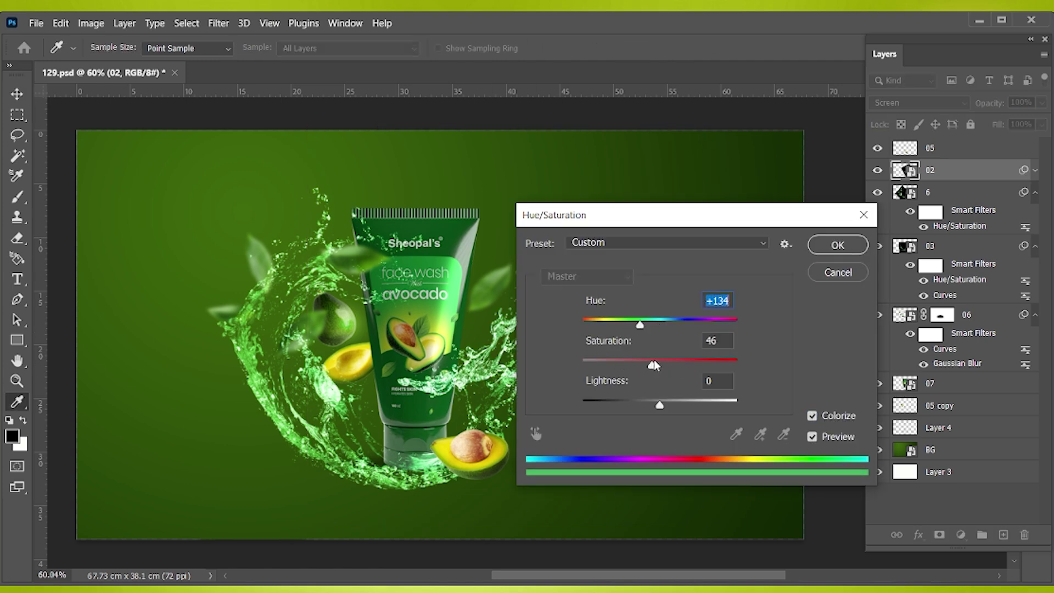
{"action": "left_click_drag", "start_coordinate": [653, 364], "coordinate": [678, 365]}
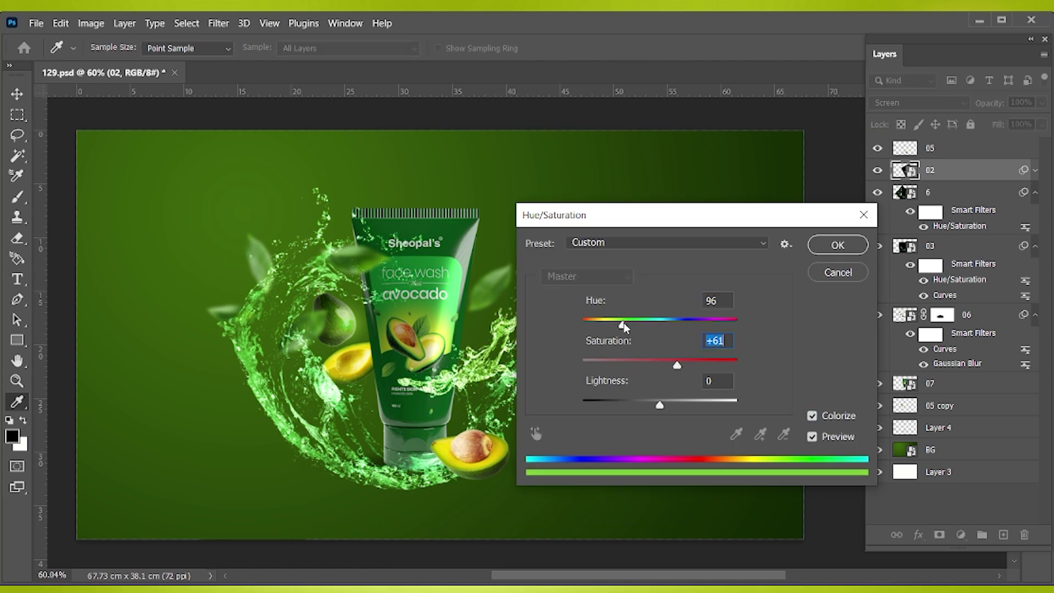
{"action": "left_click", "coordinate": [824, 250]}
Step: Rotate the splash around the tube and move its layer below layer 07
{"action": "key", "text": "ctrl+t"}
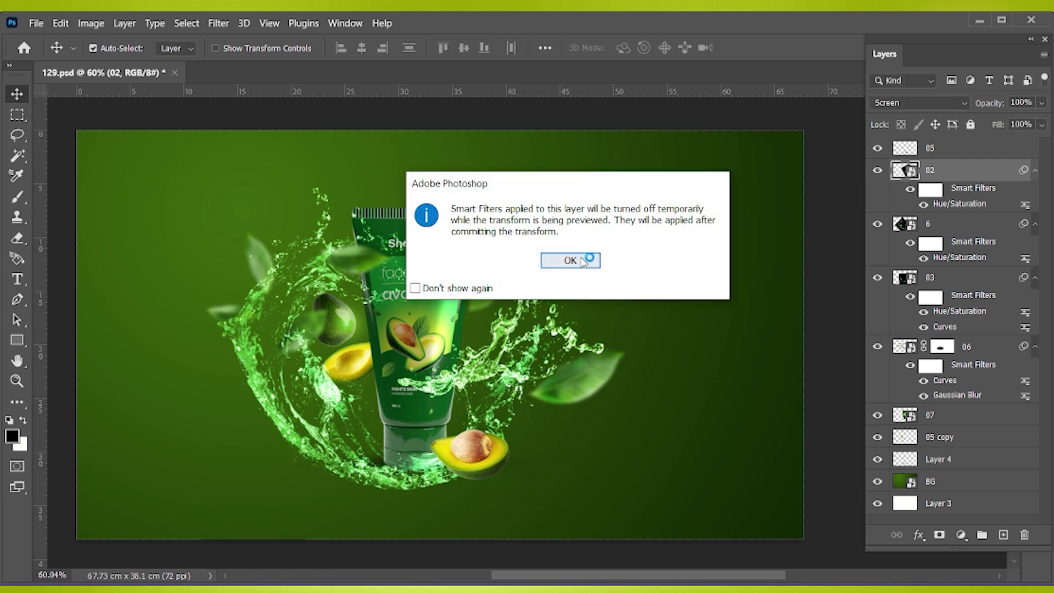
{"action": "left_click", "coordinate": [565, 256]}
{"action": "left_click_drag", "start_coordinate": [185, 312], "coordinate": [132, 346]}
{"action": "left_click_drag", "start_coordinate": [549, 296], "coordinate": [565, 291]}
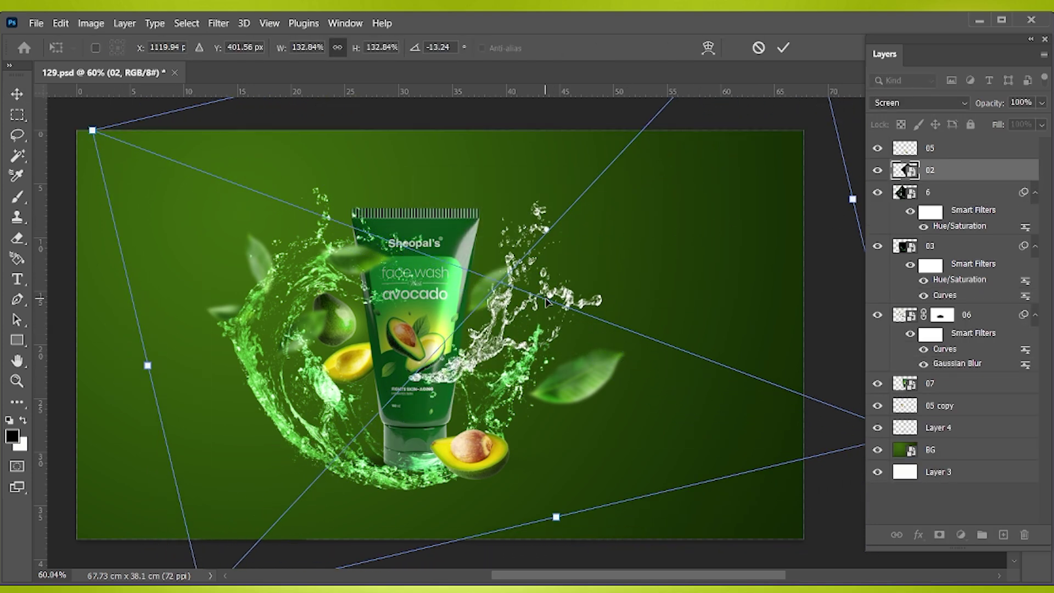
{"action": "key", "text": "Return"}
{"action": "left_click_drag", "start_coordinate": [982, 177], "coordinate": [981, 435]}
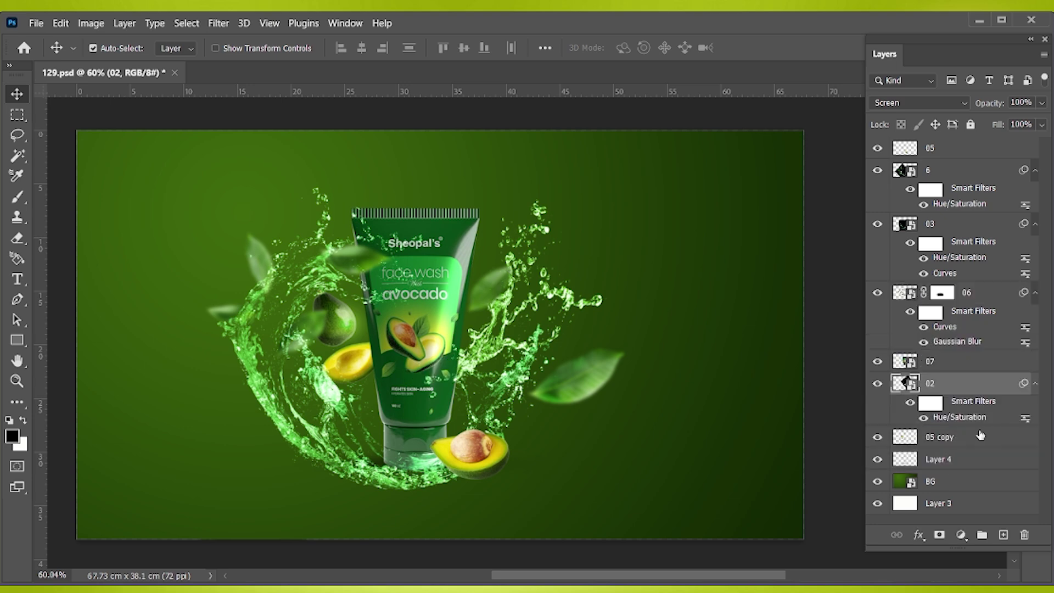
Step: Move and tilt the halved avocado (layer 05) to the right of the tube, then save
{"action": "key", "text": "ctrl+s"}
{"action": "left_click_drag", "start_coordinate": [476, 470], "coordinate": [517, 364]}
{"action": "key", "text": "ctrl+t"}
{"action": "mouse_move", "coordinate": [604, 258]}
{"action": "left_mouse_down"}
{"action": "mouse_move", "coordinate": [524, 207]}
{"action": "mouse_move", "coordinate": [555, 170]}
{"action": "left_mouse_up"}
{"action": "left_click_drag", "start_coordinate": [527, 329], "coordinate": [511, 379]}
{"action": "key", "text": "Return"}
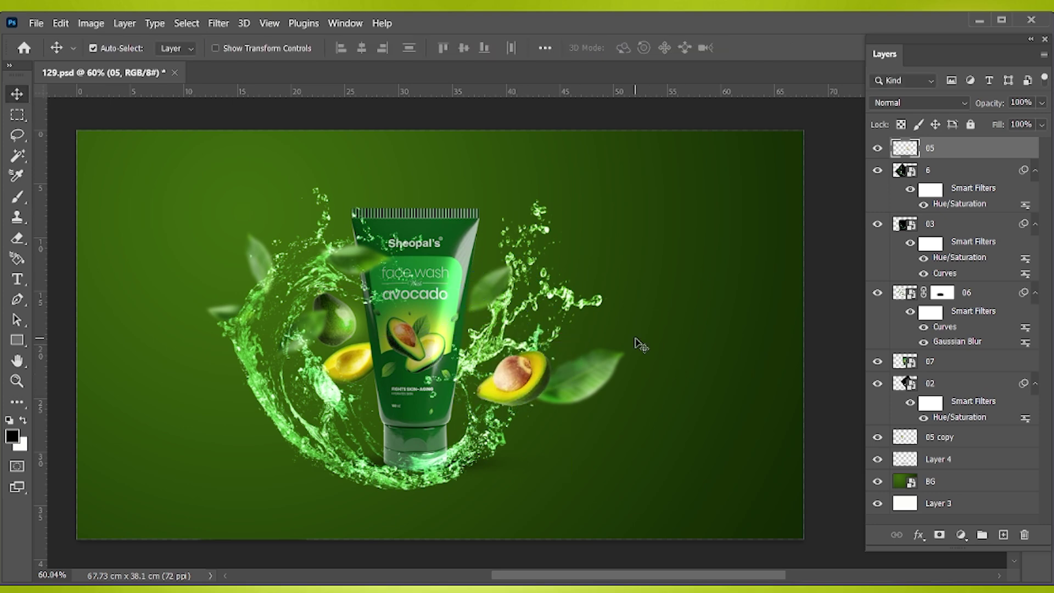
{"action": "key", "text": "ctrl+s"}
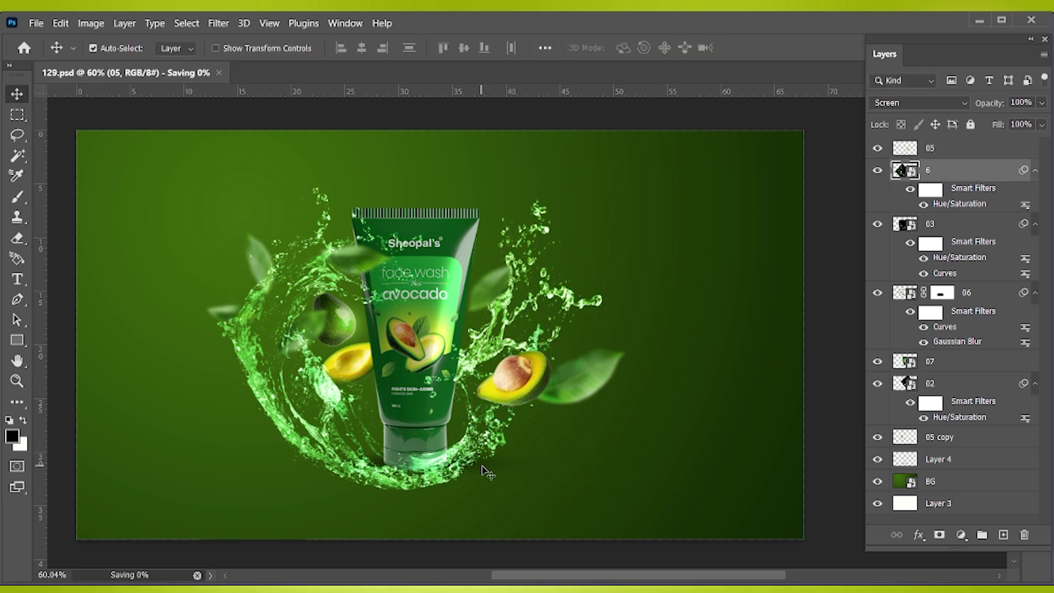
Step: Widen the Layer 4 shadow on both sides, save, and add a new empty layer
{"action": "left_click", "coordinate": [491, 477]}
{"action": "key", "text": "ctrl+t"}
{"action": "left_click_drag", "start_coordinate": [574, 465], "coordinate": [617, 465]}
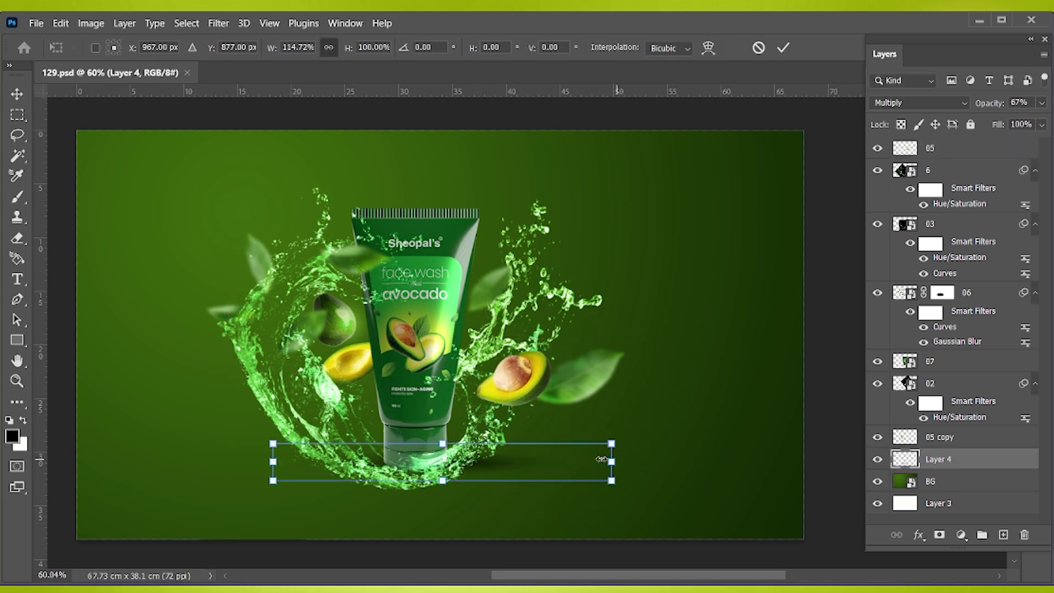
{"action": "left_click_drag", "start_coordinate": [273, 462], "coordinate": [220, 462]}
{"action": "key", "text": "Return"}
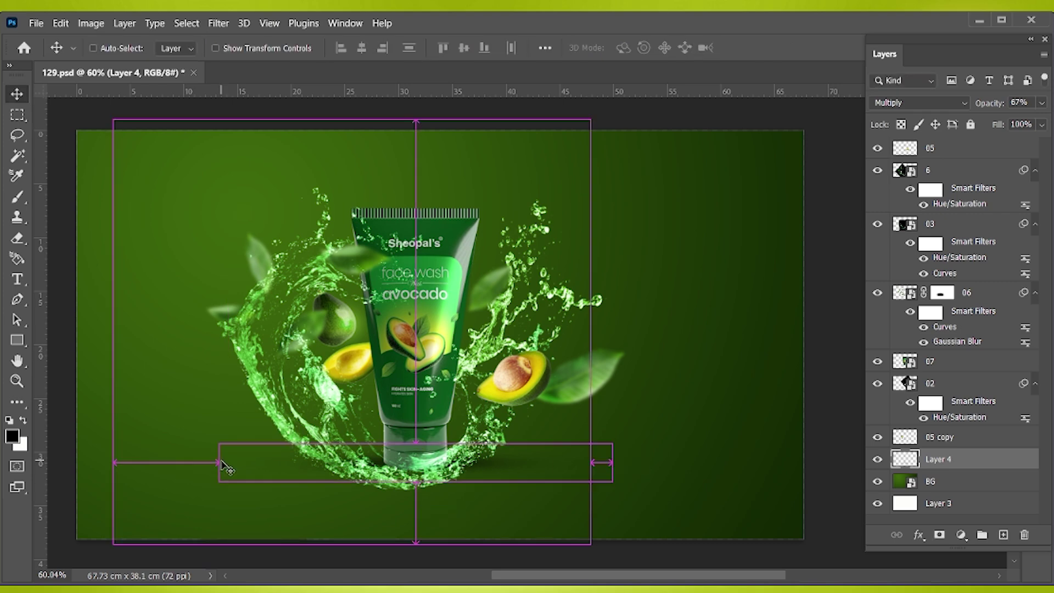
{"action": "key", "text": "ctrl+s"}
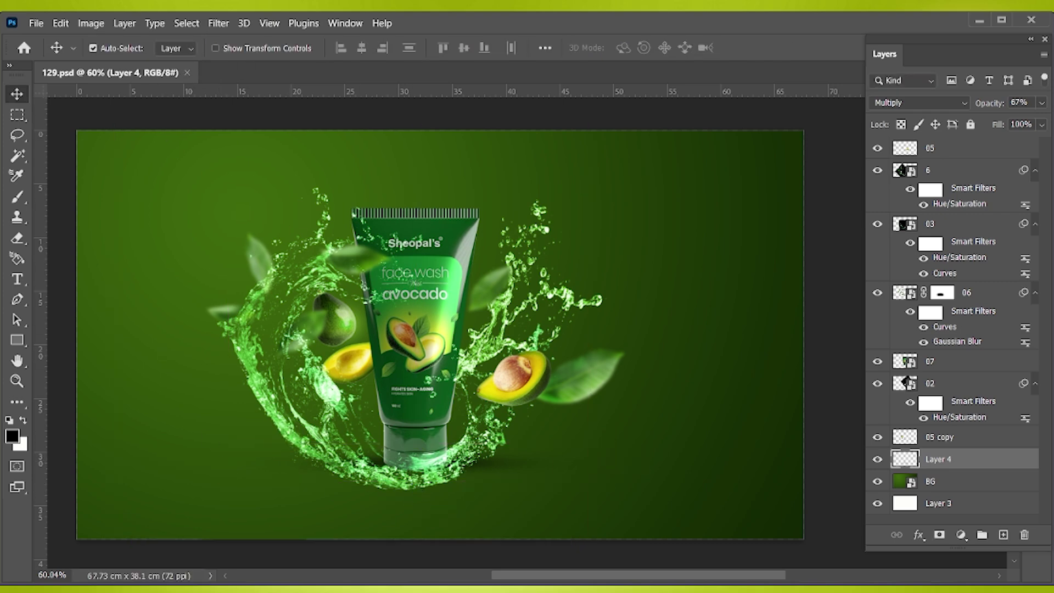
{"action": "left_click", "coordinate": [1003, 534], "text": "ctrl"}
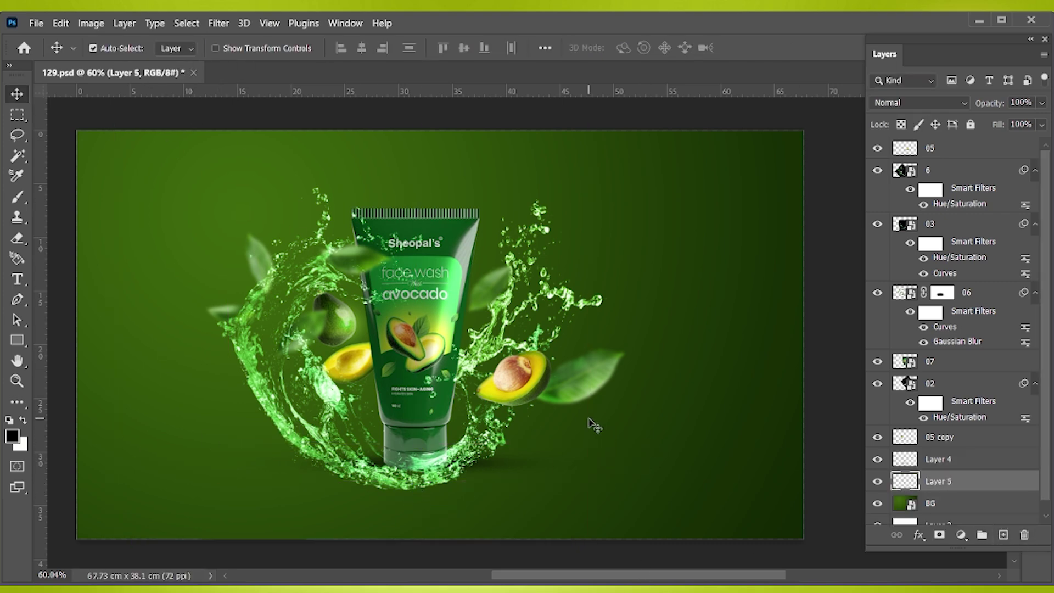
Step: Set the brush foreground colour to a yellow-green shade
{"action": "key", "text": "b"}
{"action": "left_click", "coordinate": [422, 312], "text": "alt"}
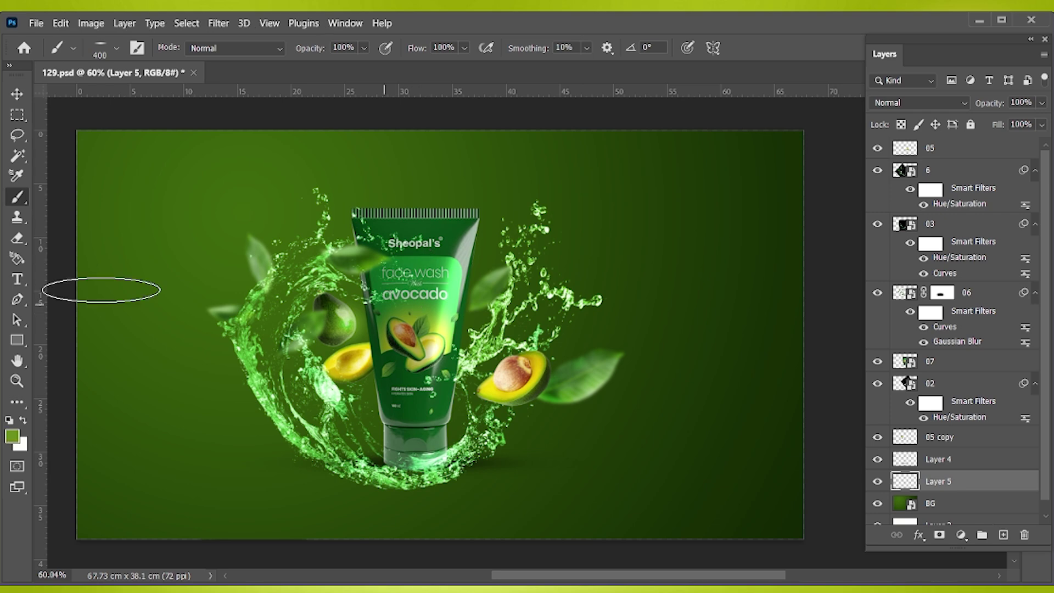
{"action": "left_click", "coordinate": [17, 402]}
{"action": "left_click", "coordinate": [12, 436]}
{"action": "left_click", "coordinate": [730, 275]}
{"action": "left_click", "coordinate": [914, 247]}
Step: Paint a single soft 900 px yellow-green dab behind the tube on Layer 5
{"action": "key", "text": "b"}
{"action": "left_click", "coordinate": [74, 49]}
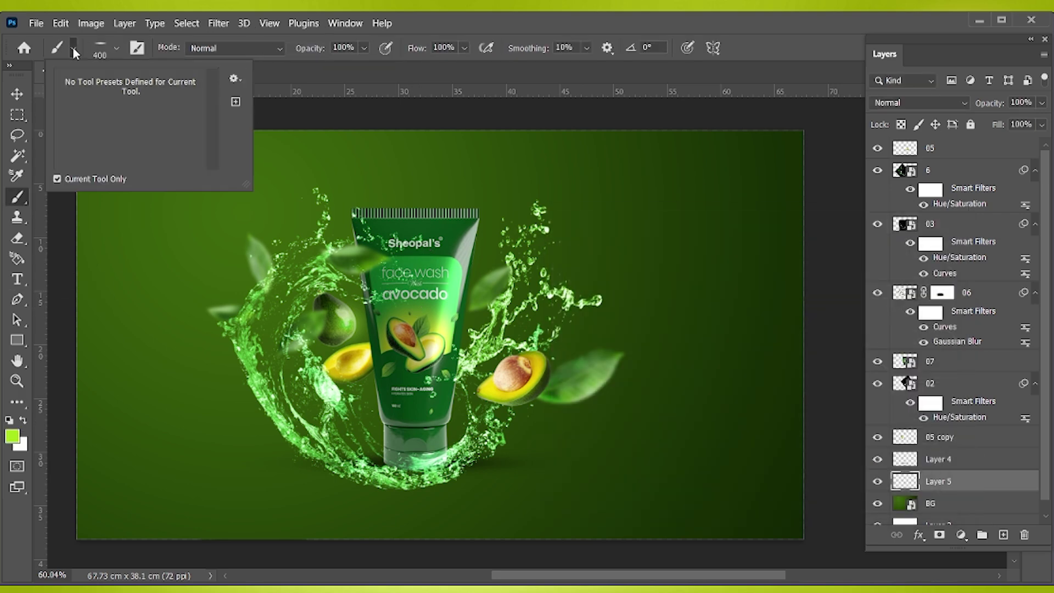
{"action": "left_click", "coordinate": [100, 55]}
{"action": "double_click", "coordinate": [112, 255]}
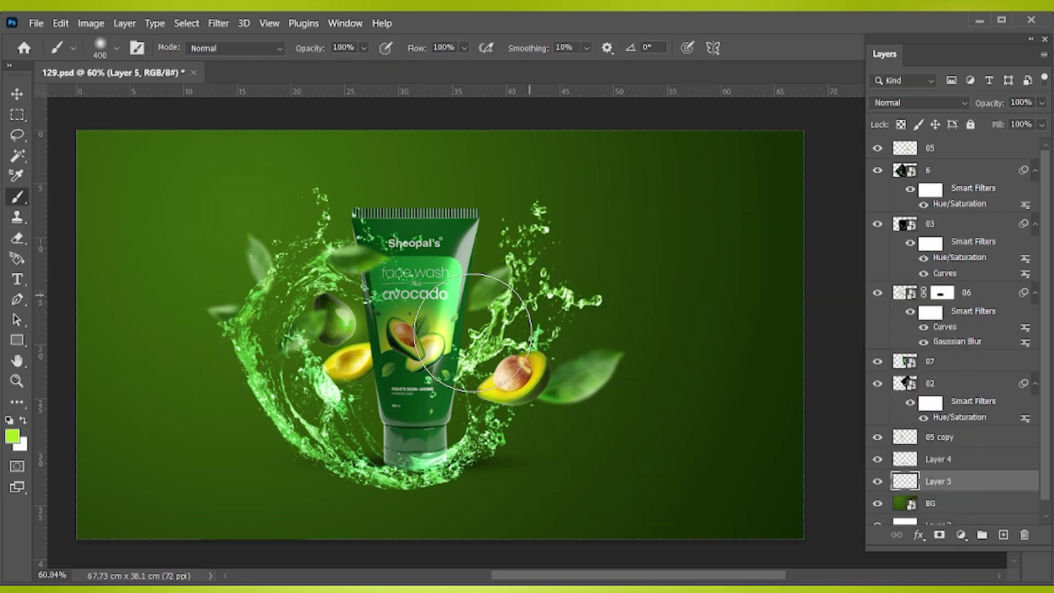
{"action": "left_click", "coordinate": [414, 366]}
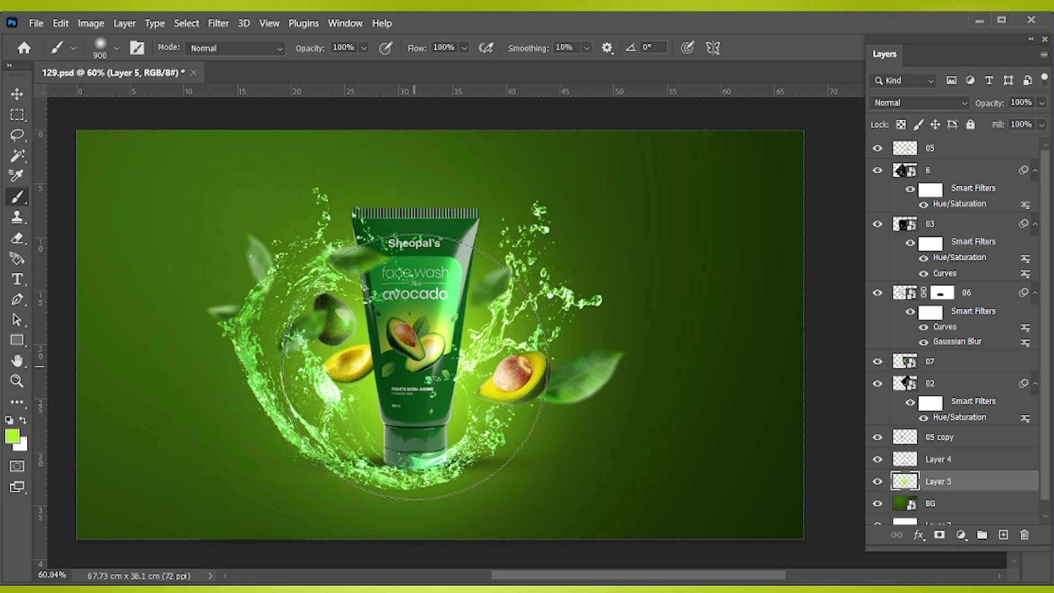
Step: Stretch the green glow wide and tall across the background and save
{"action": "key", "text": "ctrl+t"}
{"action": "left_click_drag", "start_coordinate": [690, 334], "coordinate": [845, 329]}
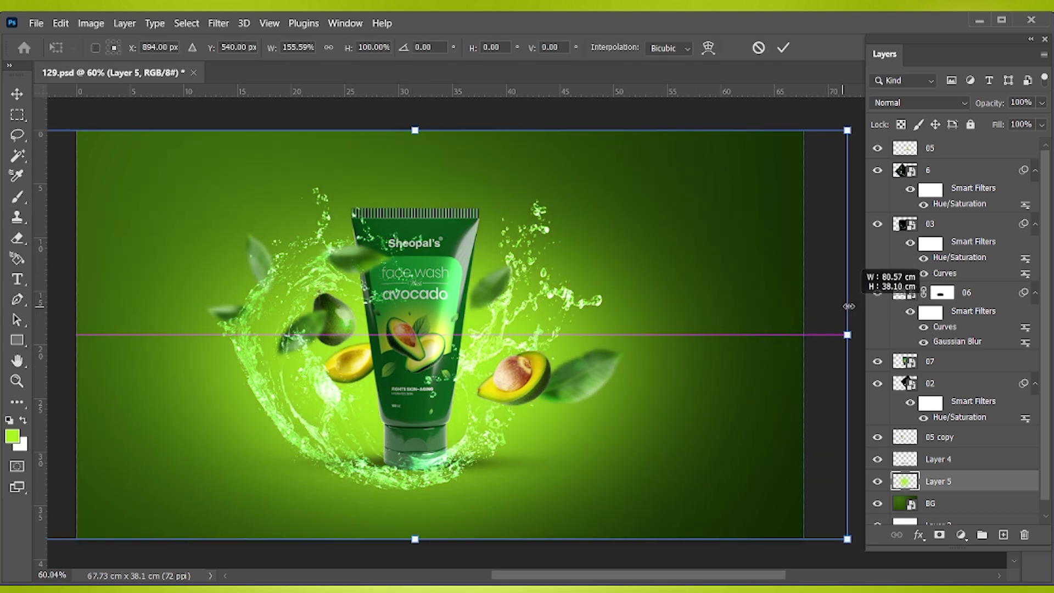
{"action": "left_click_drag", "start_coordinate": [414, 131], "coordinate": [414, 252]}
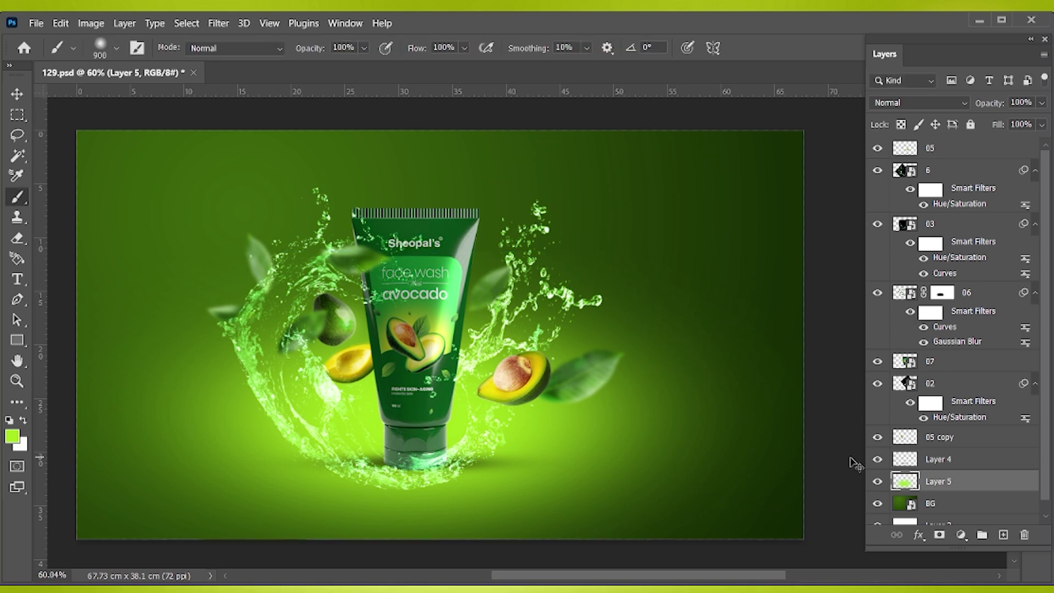
{"action": "left_click_drag", "start_coordinate": [846, 395], "coordinate": [900, 395]}
{"action": "left_click_drag", "start_coordinate": [440, 252], "coordinate": [438, 164]}
{"action": "left_click_drag", "start_coordinate": [627, 440], "coordinate": [612, 442]}
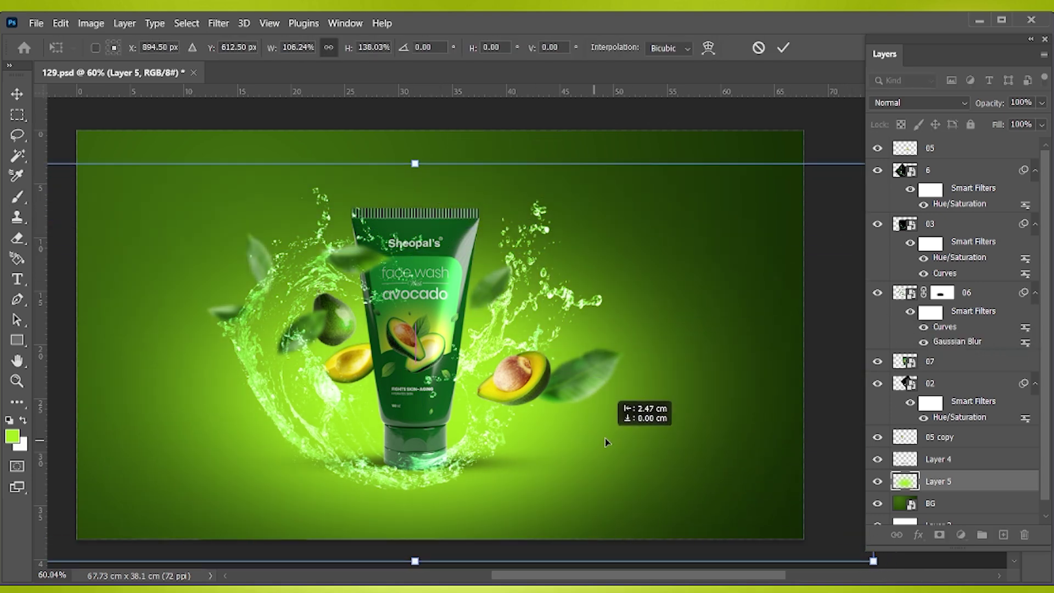
{"action": "key", "text": "Return"}
{"action": "key", "text": "b"}
{"action": "key", "text": "ctrl+s"}
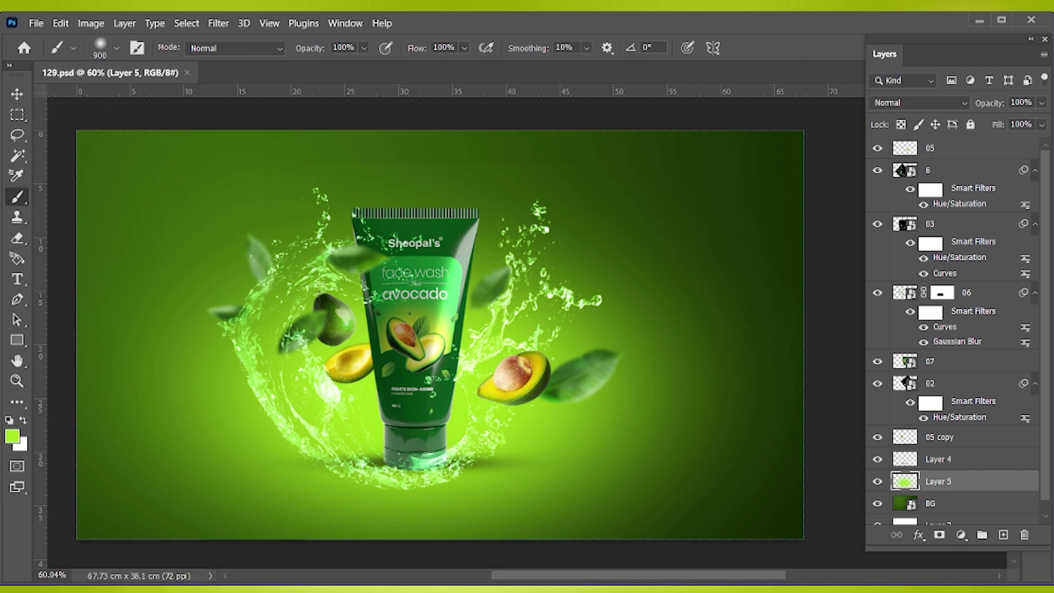
{"action": "key", "text": "v"}
{"action": "left_click", "coordinate": [437, 450]}
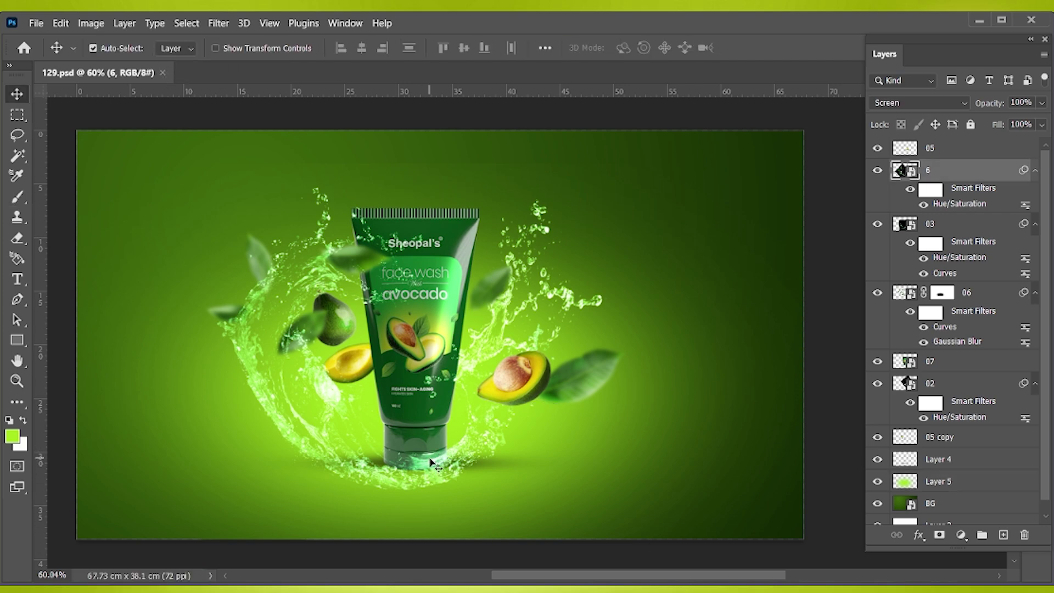
Step: Add a layer mask to layer 6 and erase parts of it with the Eraser
{"action": "left_click", "coordinate": [939, 534]}
{"action": "key", "text": "e"}
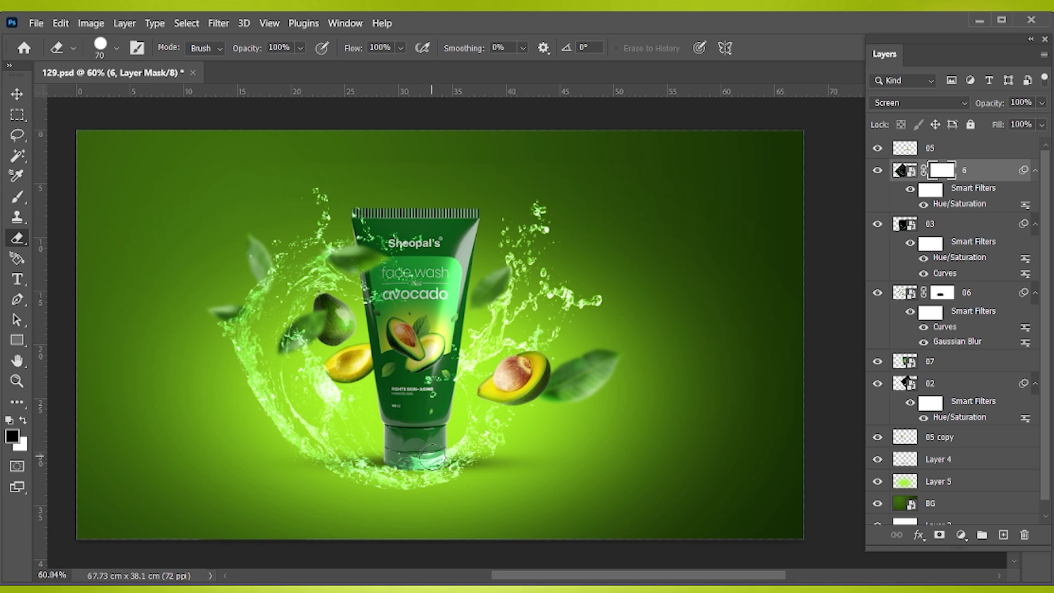
{"action": "key", "text": "v"}
{"action": "key", "text": "e"}
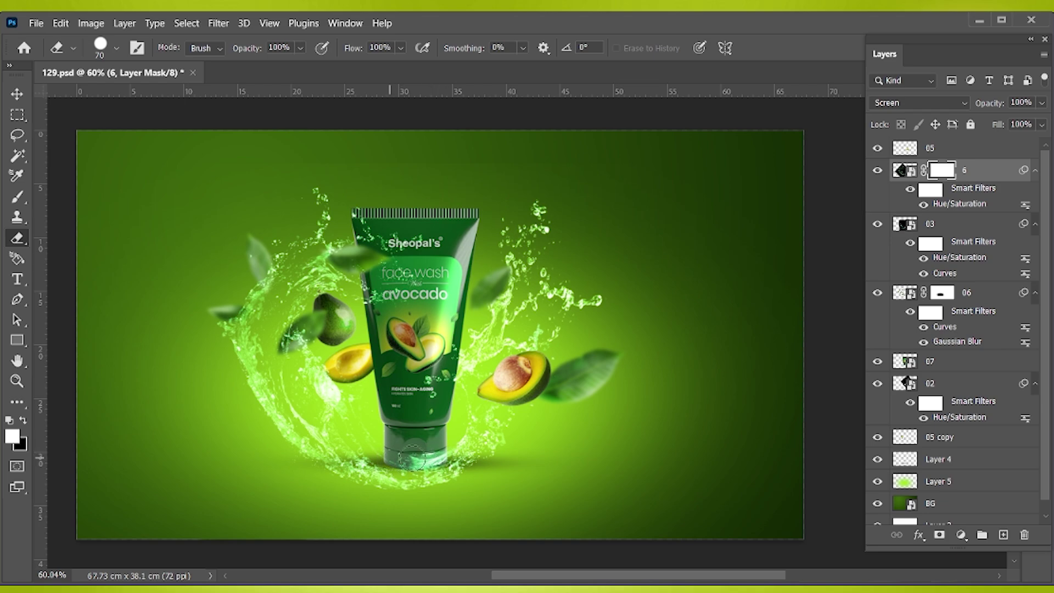
{"action": "key", "text": "v"}
{"action": "left_click", "coordinate": [960, 226]}
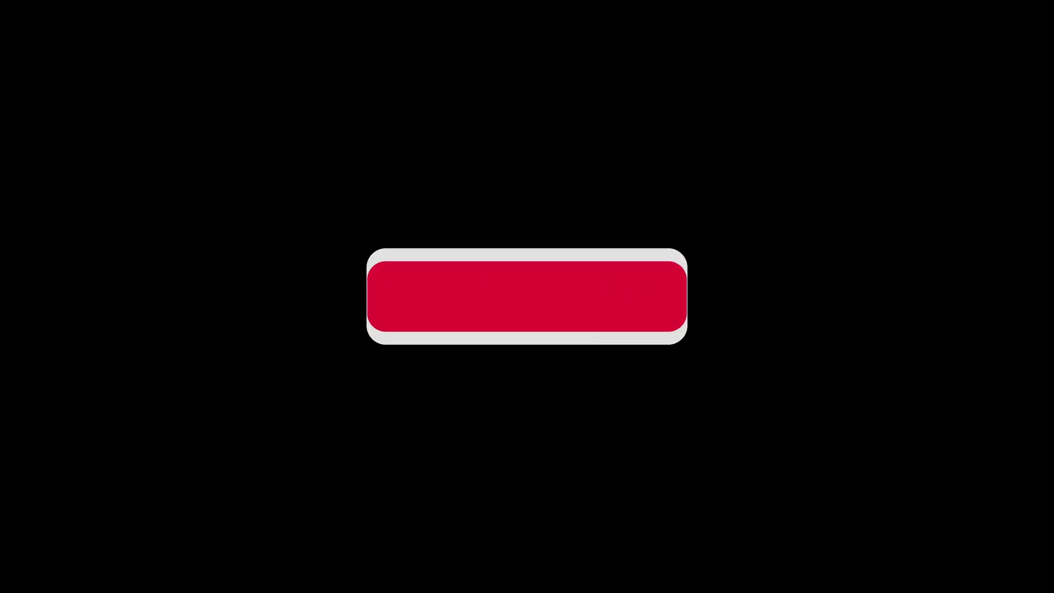